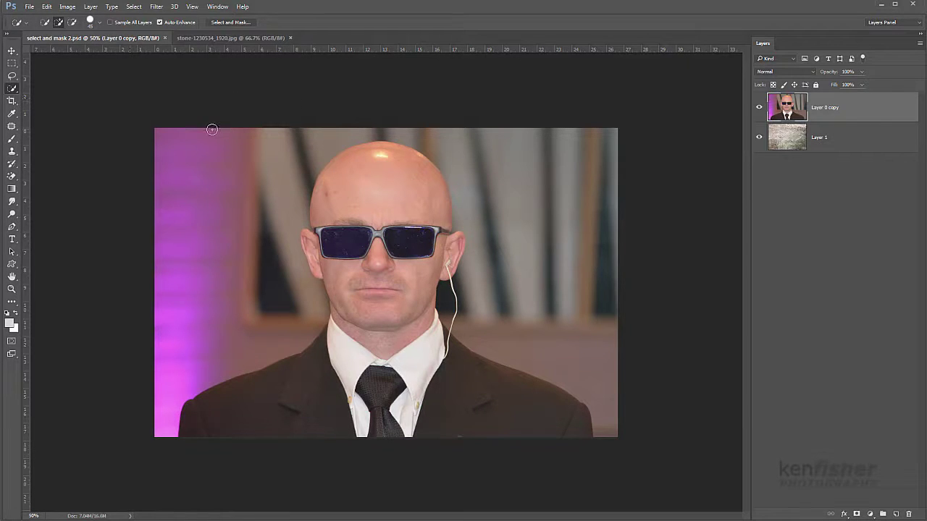
Quick-select the man's head and sunglasses, then open Select and Mask on the selection
right_click(14, 92)
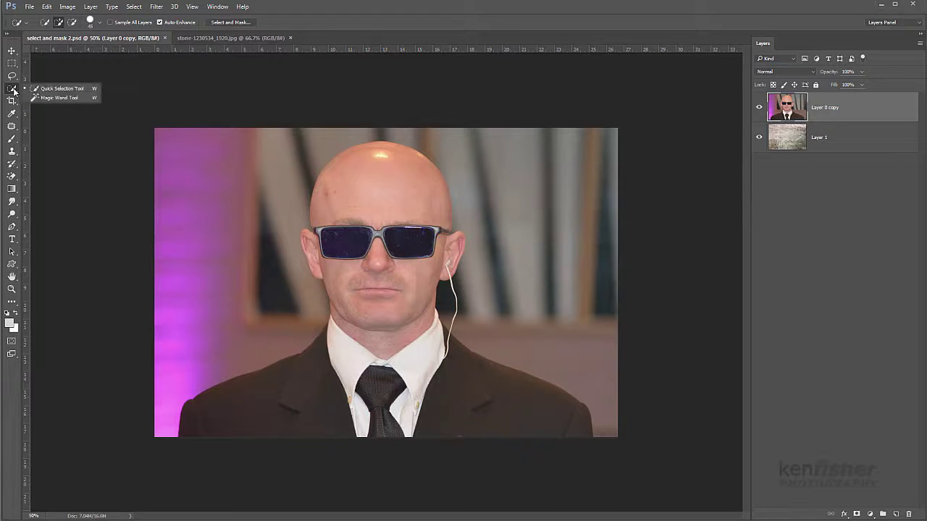
left_click(71, 90)
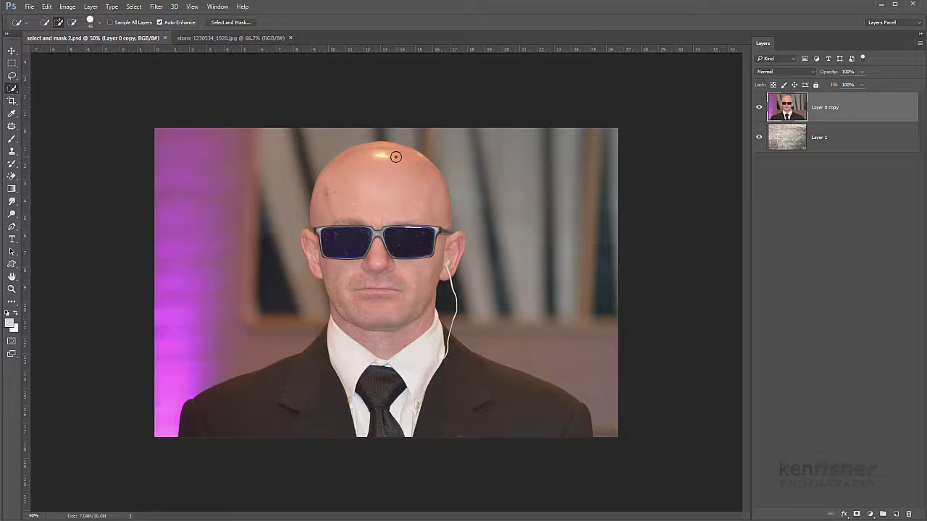
mouse_move(393, 154)
left_mouse_down()
mouse_move(352, 176)
mouse_move(357, 207)
mouse_move(316, 259)
mouse_move(338, 283)
mouse_move(378, 302)
left_mouse_up()
left_click(228, 23)
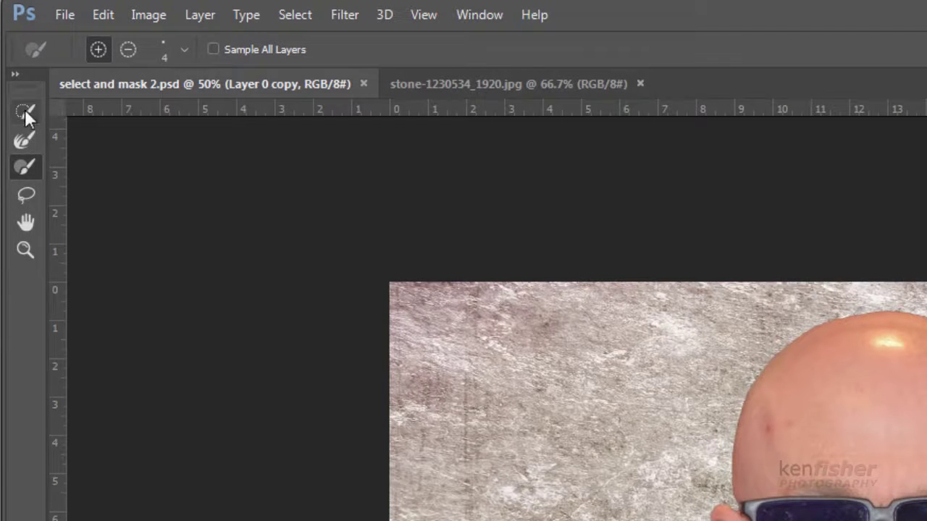
Choose the Select and Mask Quick Selection Tool at brush size 50
left_click(25, 111)
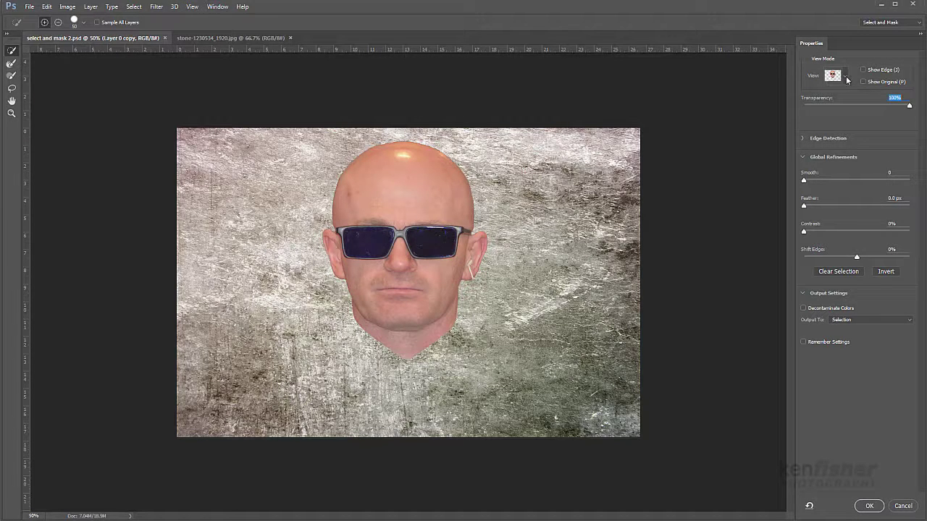
Preview Marching Ants, Overlay, On Black, On White, Black & White and On Layers, ending on Onion Skin
left_click(845, 77)
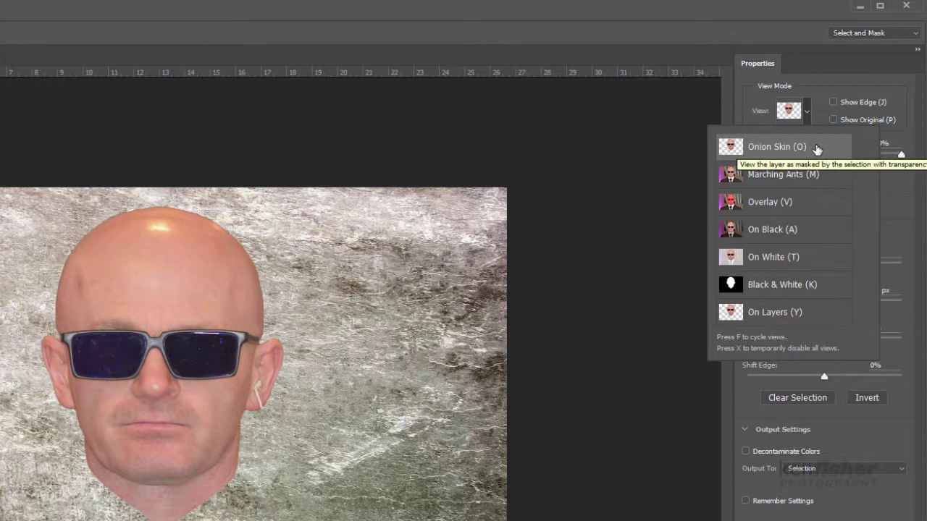
left_click(782, 174)
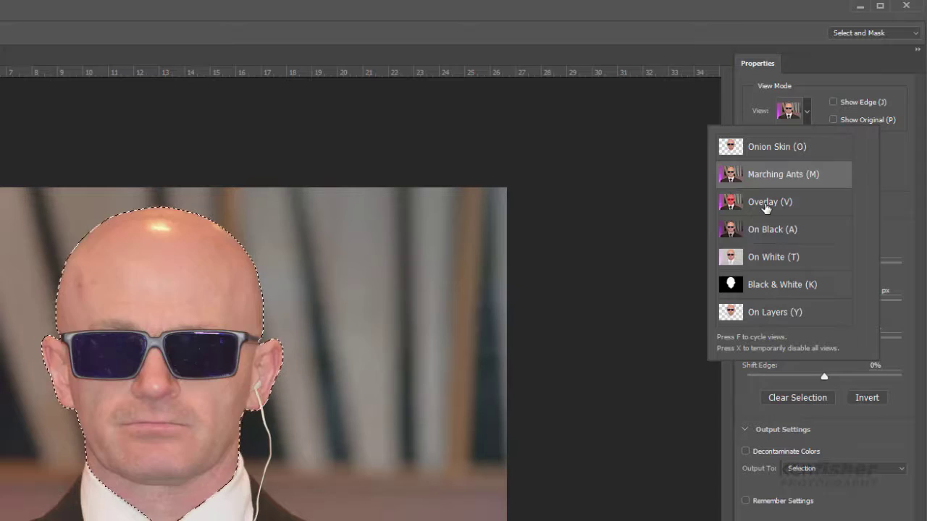
left_click(767, 206)
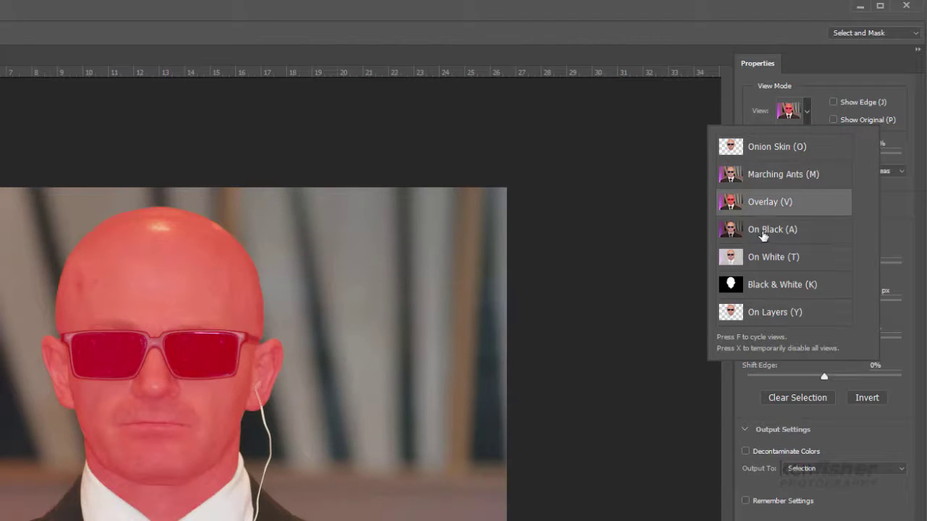
left_click(761, 239)
left_click(766, 258)
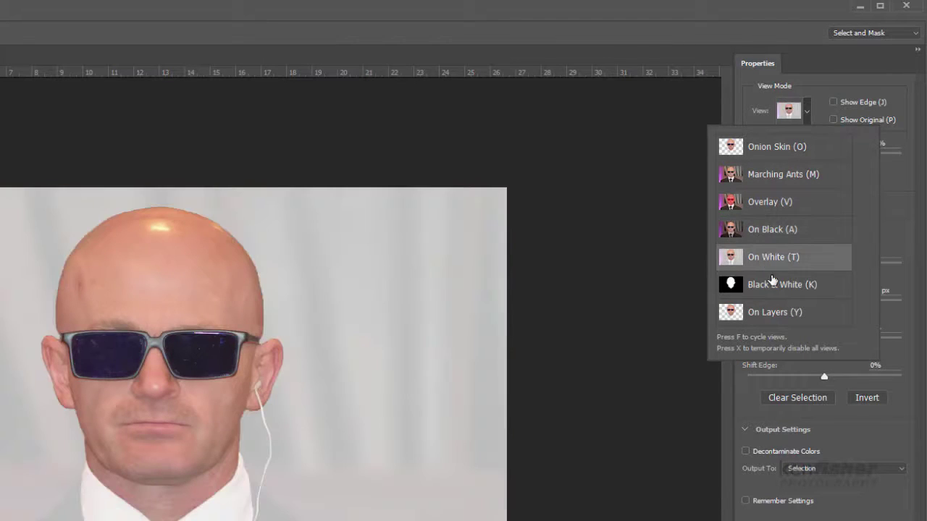
left_click(773, 290)
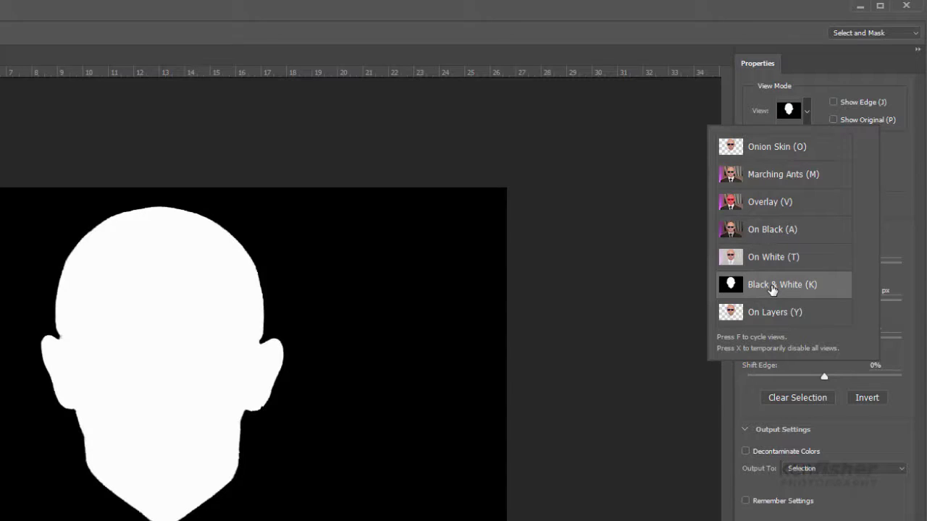
left_click(770, 316)
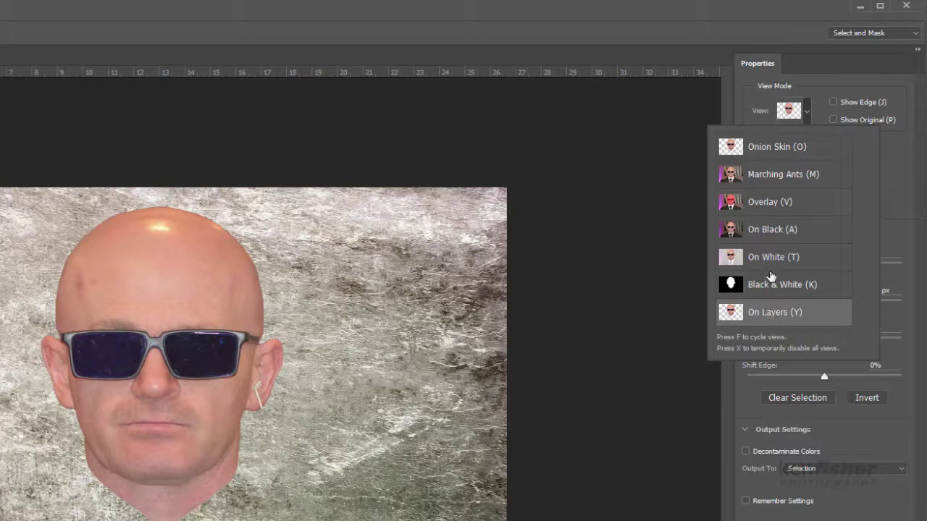
left_click(776, 149)
left_click(788, 112)
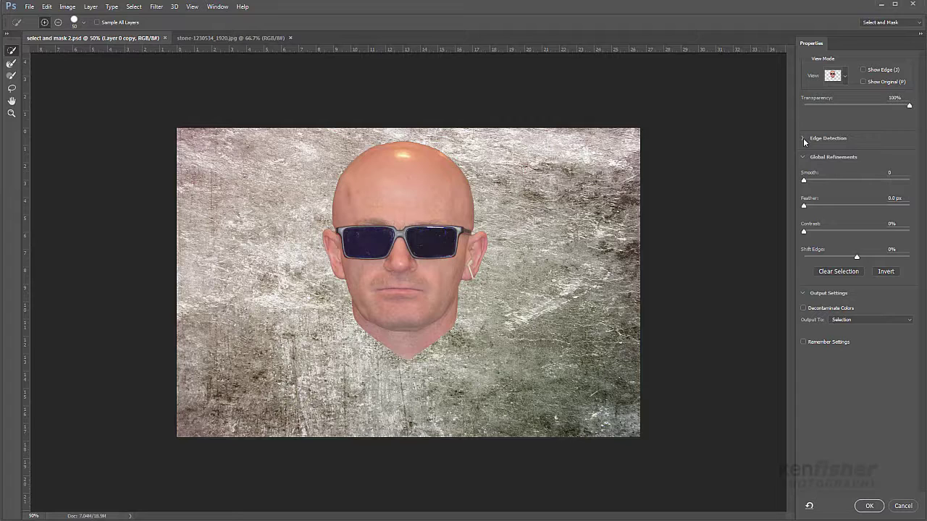
Set the Edge Detection radius to 10 px, checking it with Show Edge, and leave Smart Radius off
left_click(803, 139)
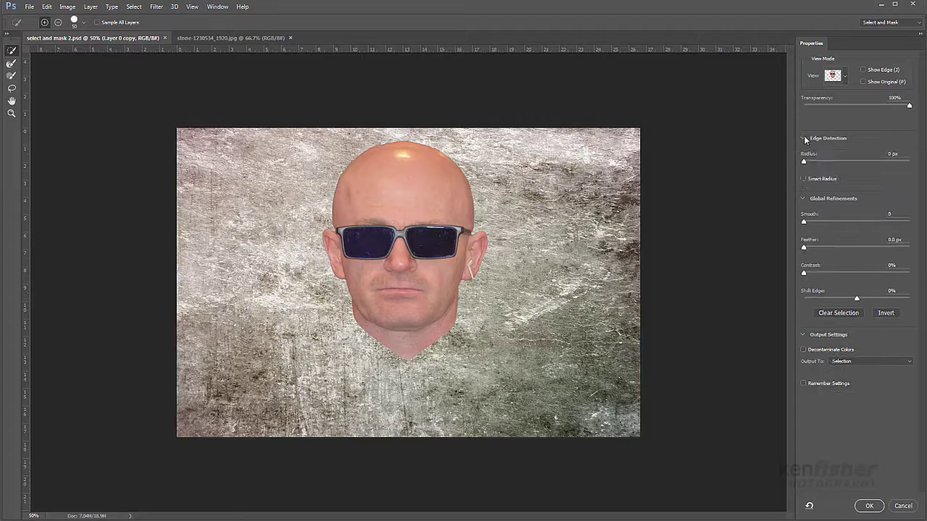
left_click(804, 179)
left_click_drag(803, 161, 847, 161)
left_click(863, 69)
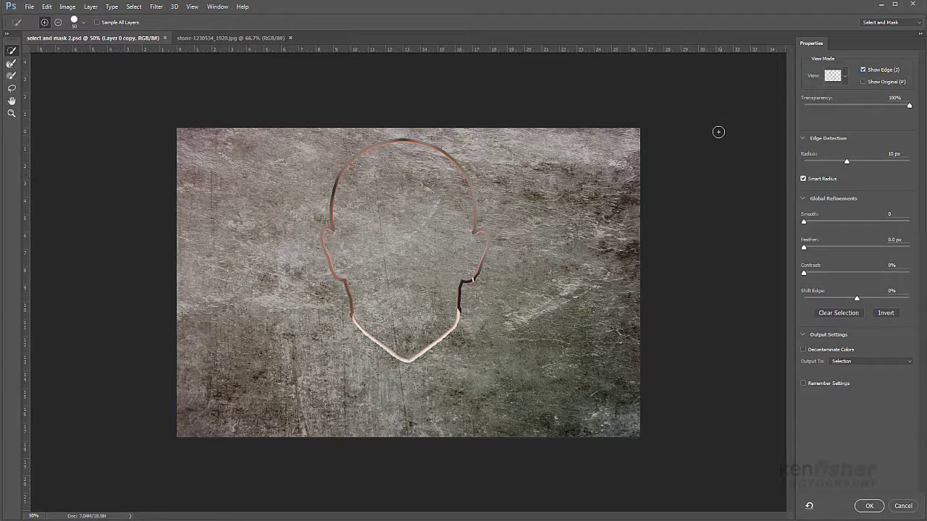
left_click(863, 69)
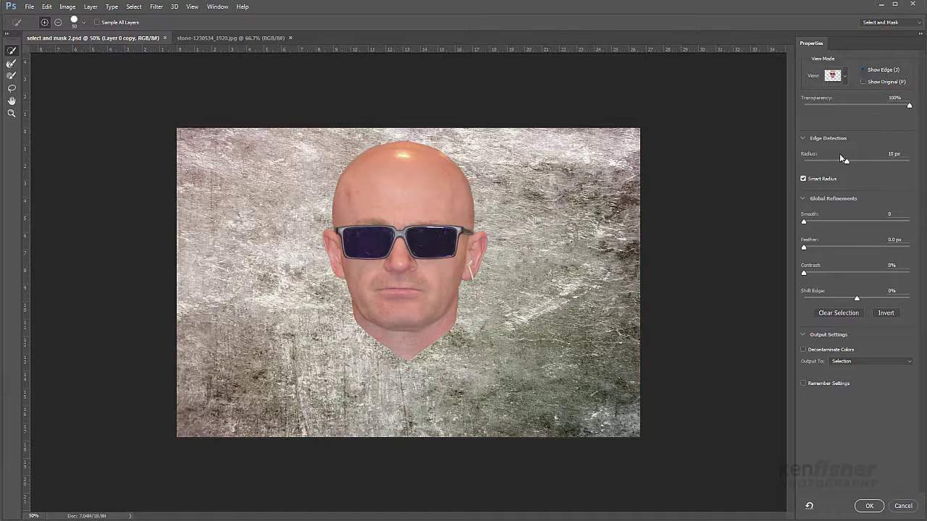
left_click(816, 180)
Set Smooth to 2, Feather to 0.1 px and Contrast to 1%
left_click(803, 223)
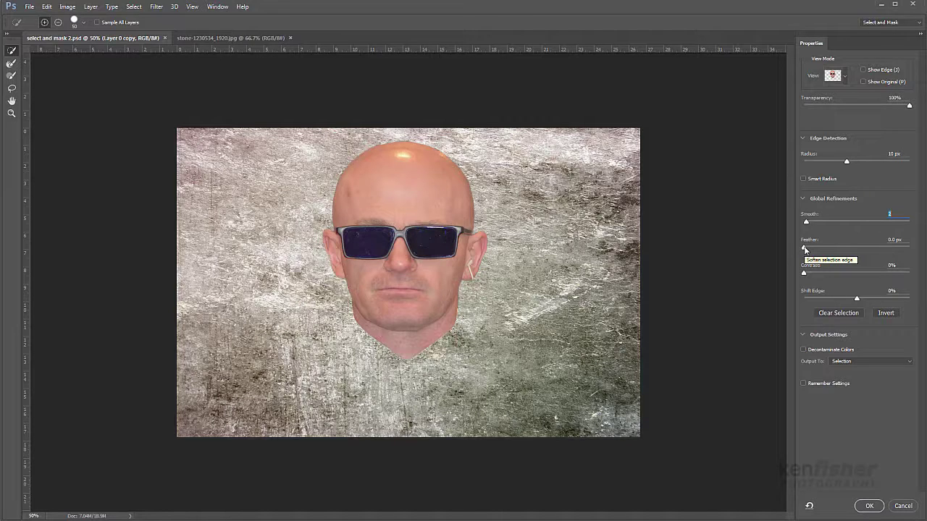
left_click(804, 249)
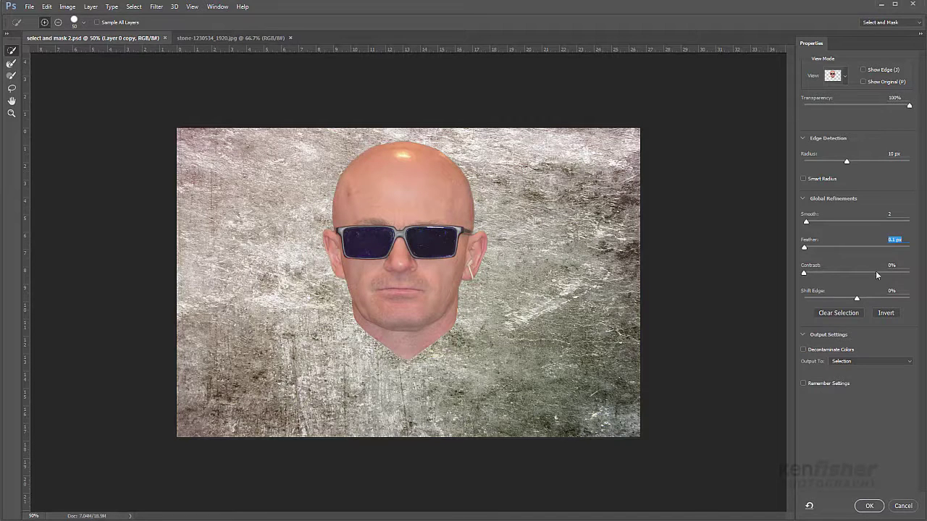
left_click(805, 273)
Test Shift Edge from -100% to +100%, then bring it back to 0%
left_click_drag(856, 299, 780, 304)
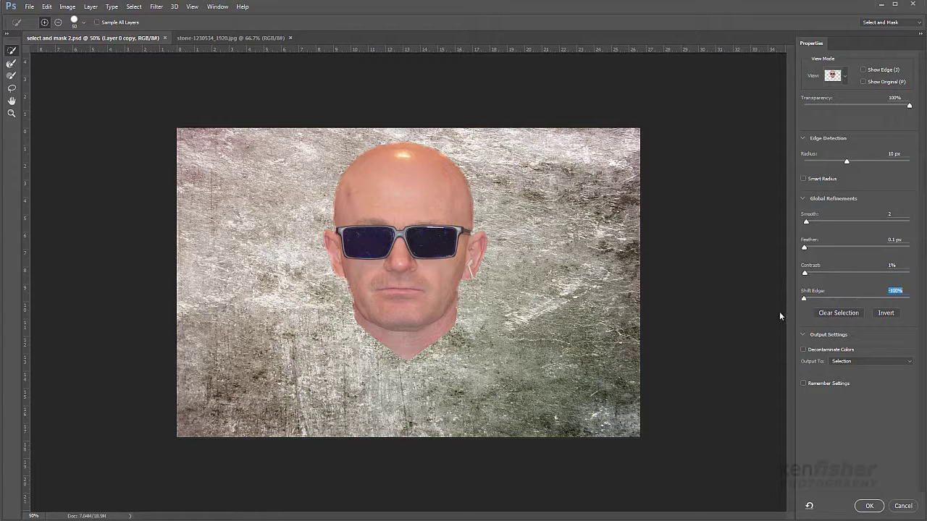
left_click_drag(829, 317, 781, 319)
type("100")
key("Return")
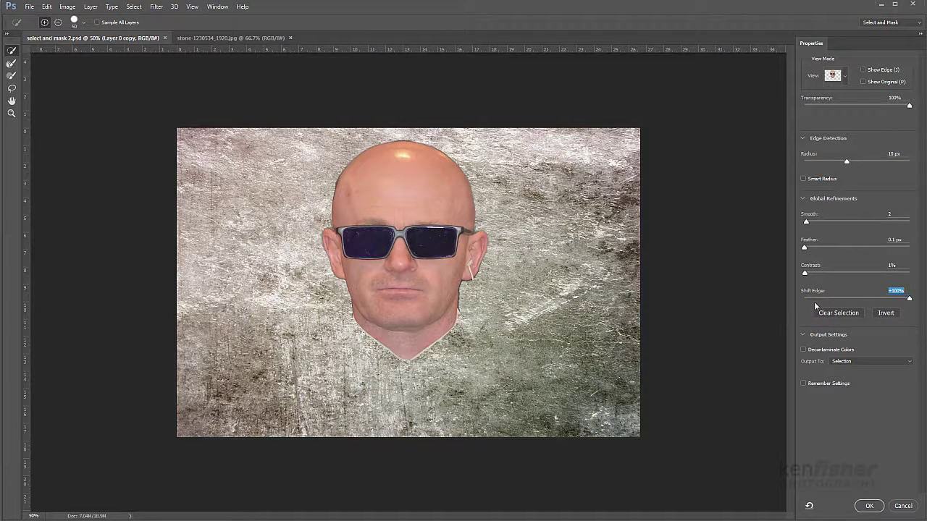
left_click_drag(910, 299, 856, 298)
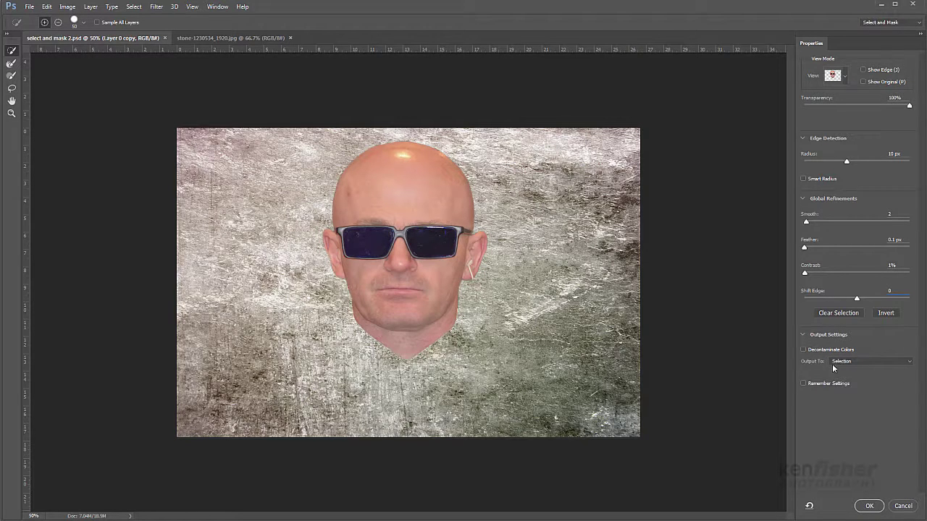
left_click(910, 362)
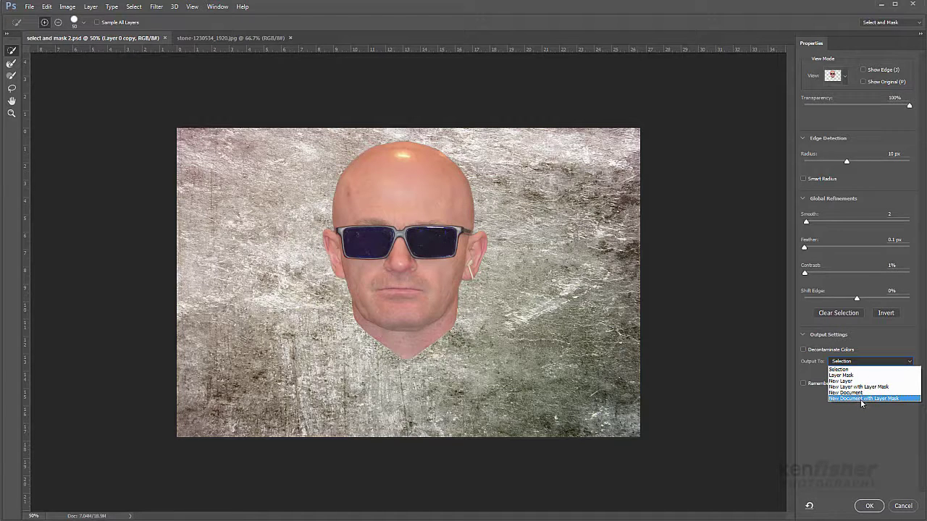
left_click(874, 346)
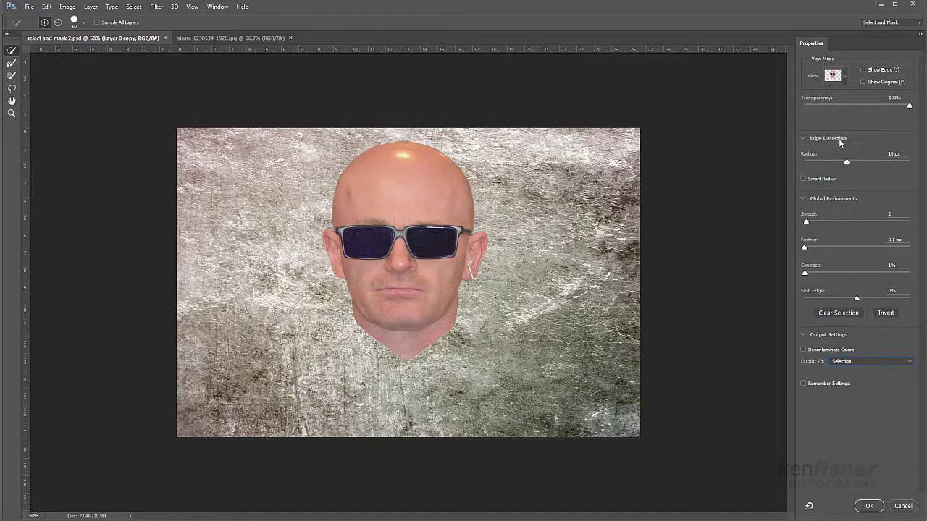
Lower preview transparency to about 62% and paint the suit jacket, collar and tie into the selection
left_click(832, 79)
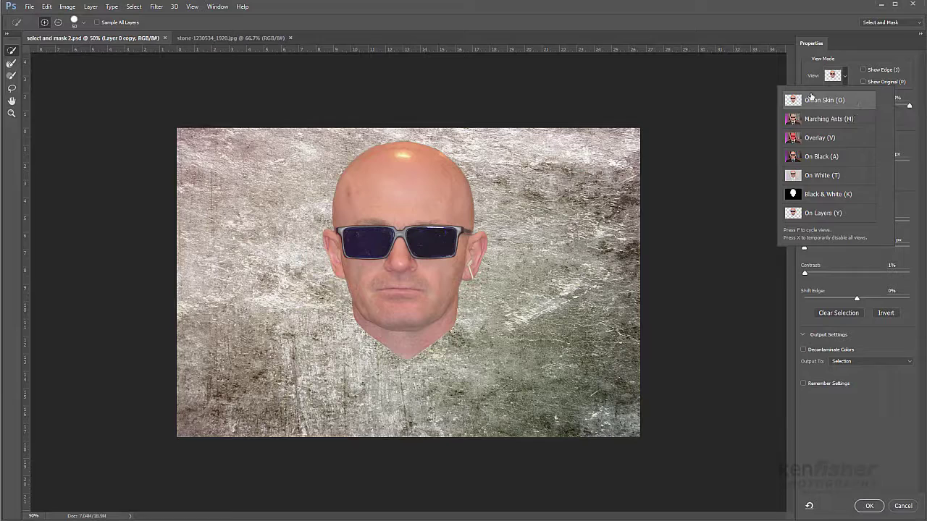
left_click(834, 79)
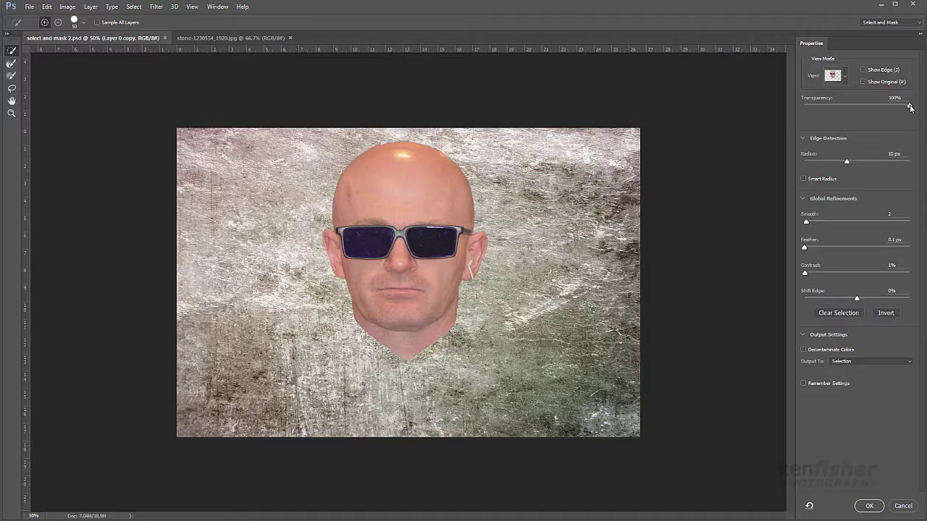
left_click_drag(911, 107, 864, 108)
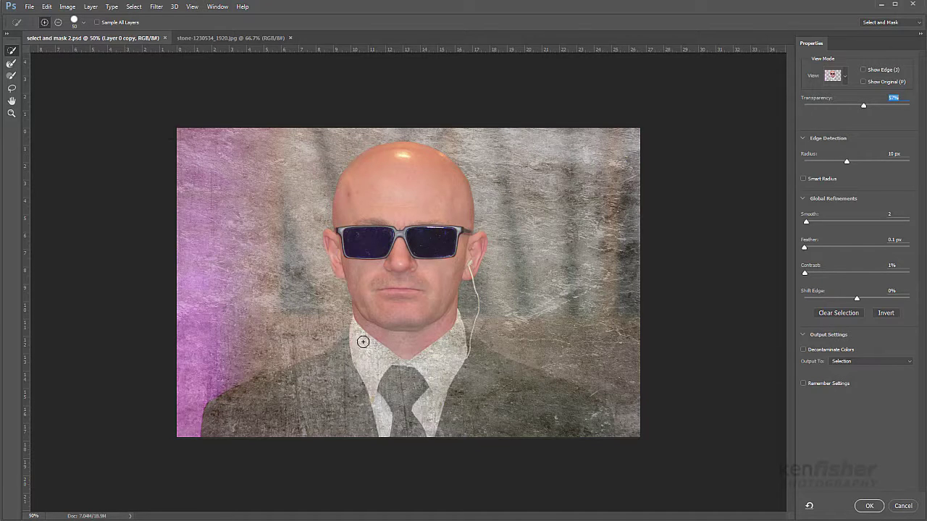
mouse_move(359, 331)
left_mouse_down()
mouse_move(350, 353)
mouse_move(308, 385)
left_mouse_up()
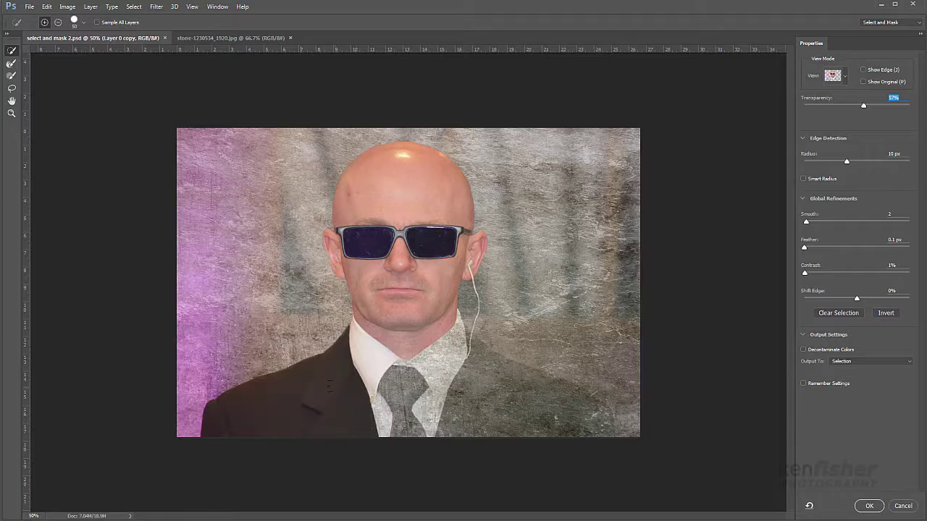
mouse_move(390, 387)
left_mouse_down()
mouse_move(431, 389)
mouse_move(438, 356)
mouse_move(458, 346)
mouse_move(582, 408)
left_mouse_up()
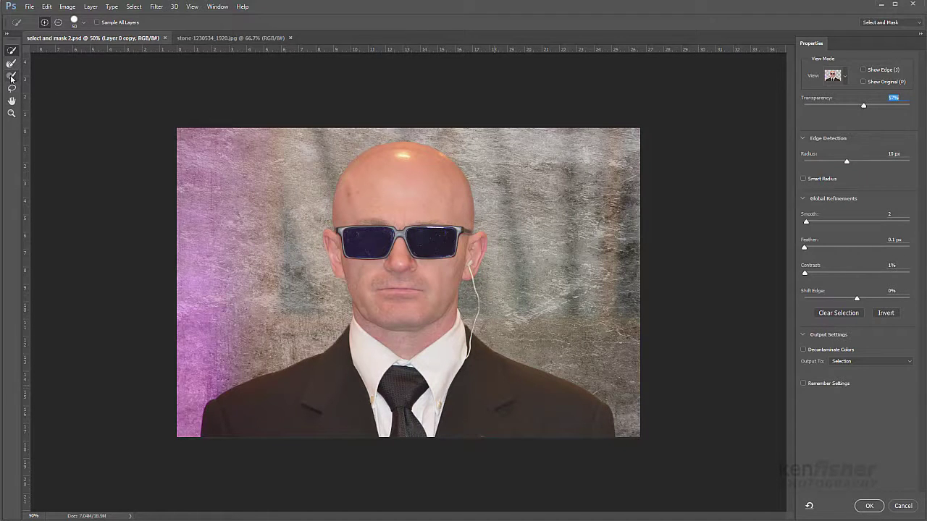
Brush the brownish fringe off the right shoulder with an enlarged, subtracting Refine Edge Brush
left_click(12, 77)
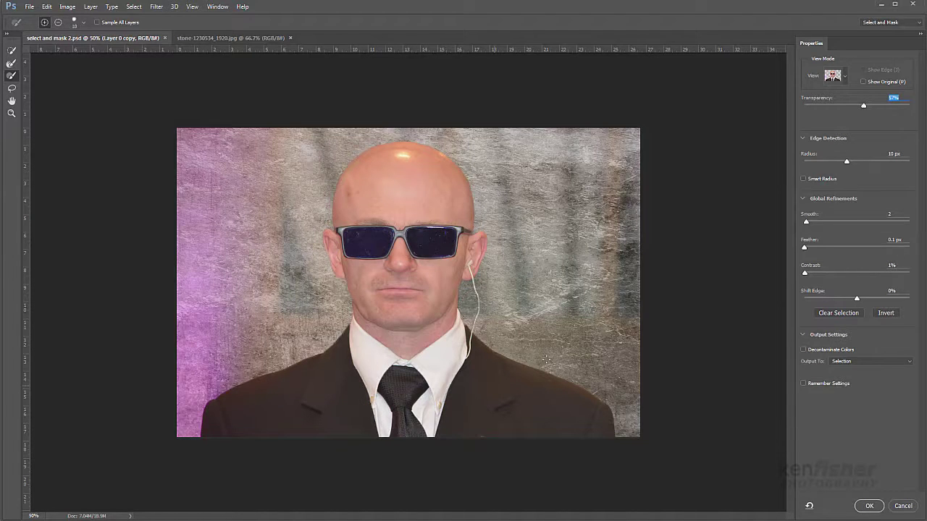
key("bracketright")
key("bracketright")
key("alt")
left_click(58, 23)
key("alt")
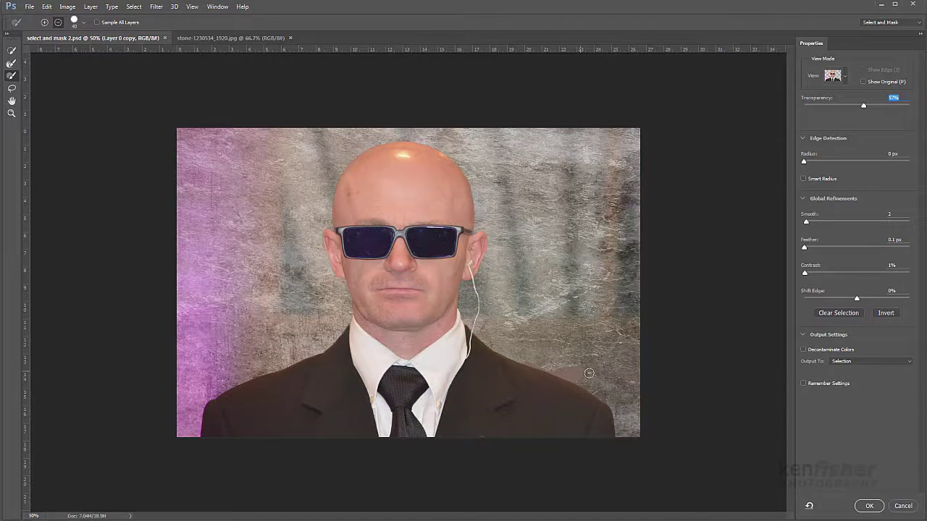
mouse_move(588, 373)
left_mouse_down()
mouse_move(564, 363)
mouse_move(588, 376)
mouse_move(566, 363)
mouse_move(582, 374)
mouse_move(548, 369)
mouse_move(586, 382)
mouse_move(520, 359)
mouse_move(542, 364)
mouse_move(521, 360)
mouse_move(541, 363)
mouse_move(529, 362)
left_mouse_up()
Return the brush to add mode and set Output To to New Layer with Layer Mask
key("alt")
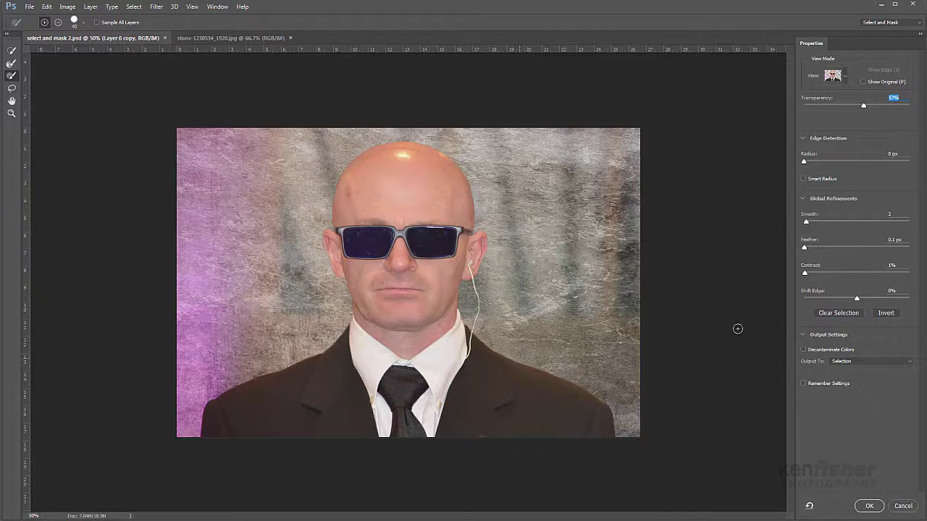
left_click(909, 361)
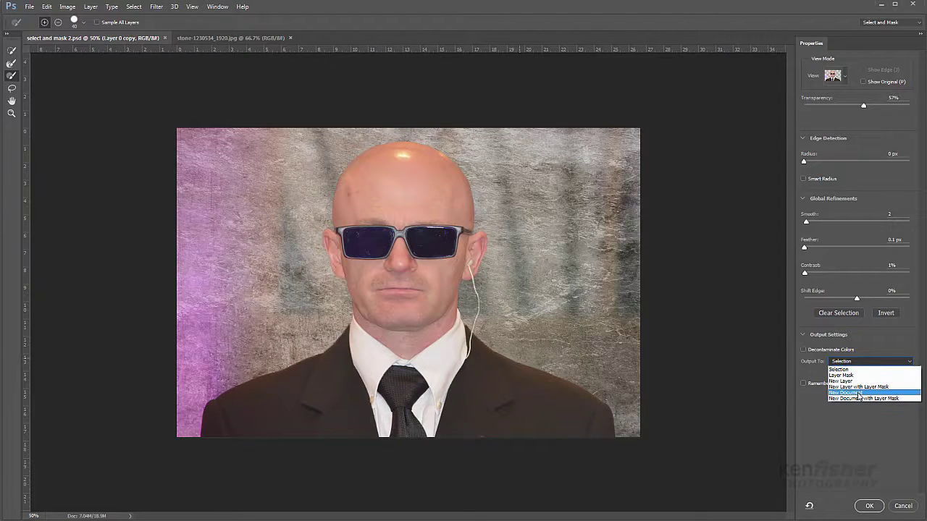
left_click(864, 388)
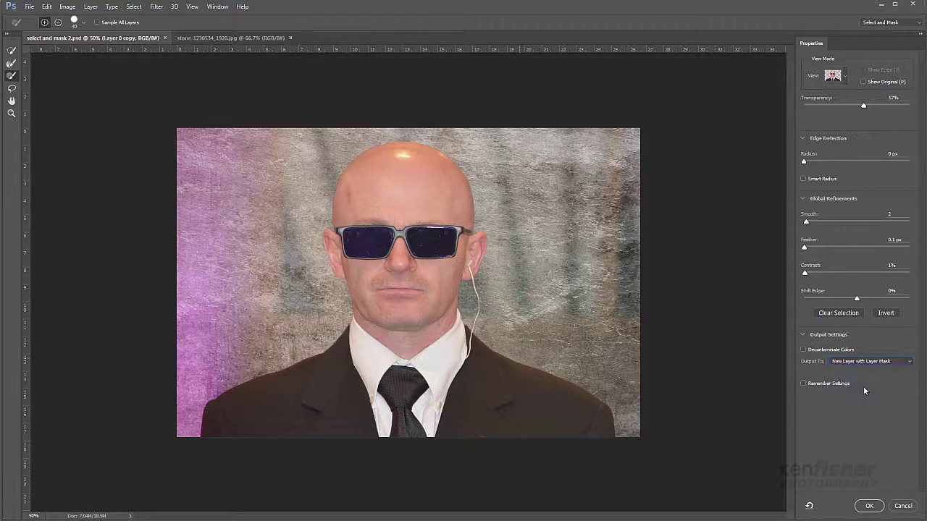
Apply the refinement as Layer 0 copy 2 and delete the old Layer 0 copy
left_click(868, 507)
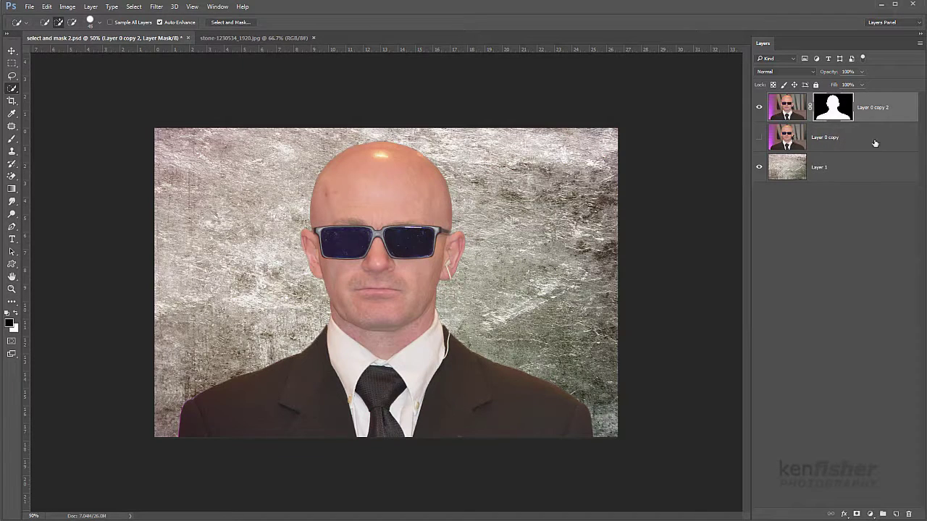
left_click_drag(874, 144, 910, 513)
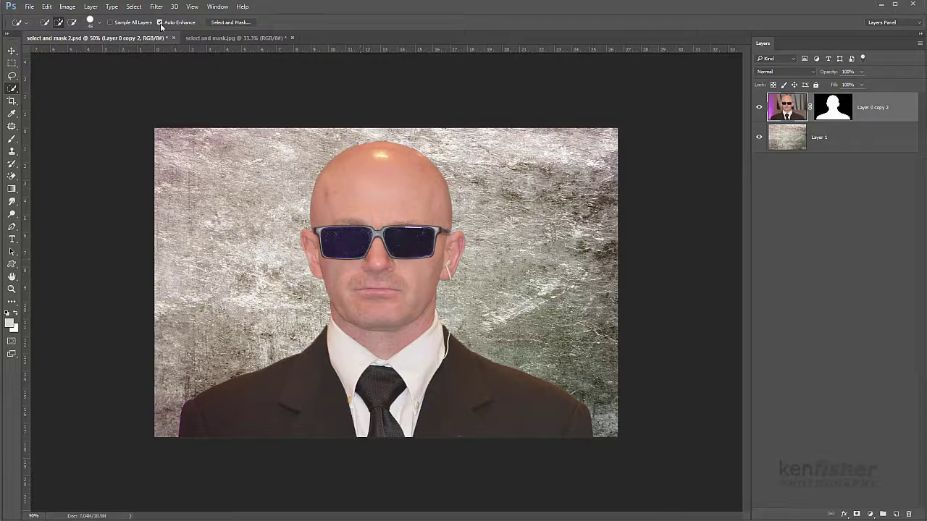
Reopen Select and Mask on Layer 0 copy 2, zoom into the face, and lower Transparency to about 76%
left_click(232, 22)
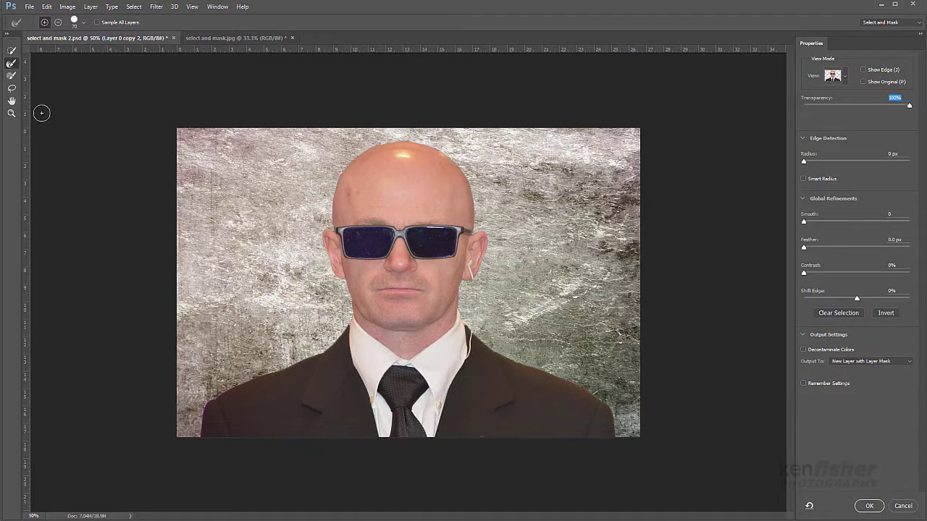
left_click(12, 113)
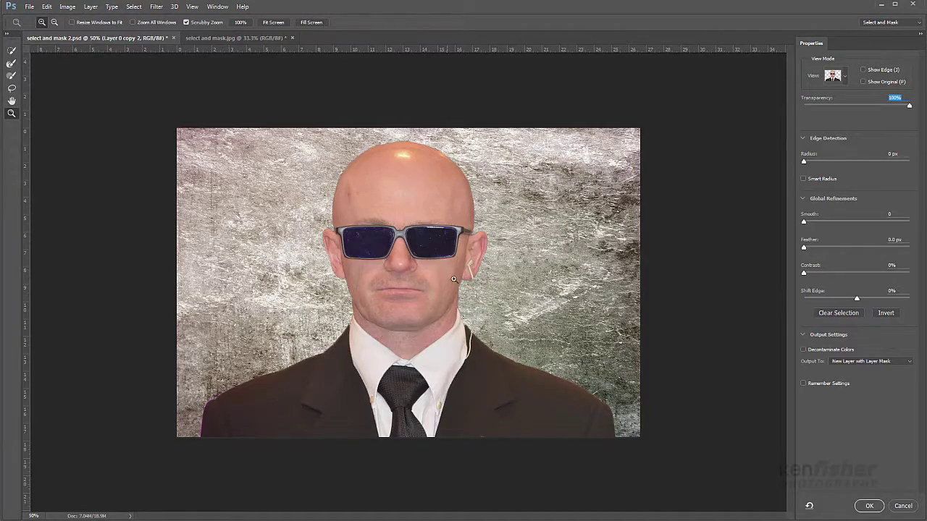
left_click_drag(453, 278, 489, 310)
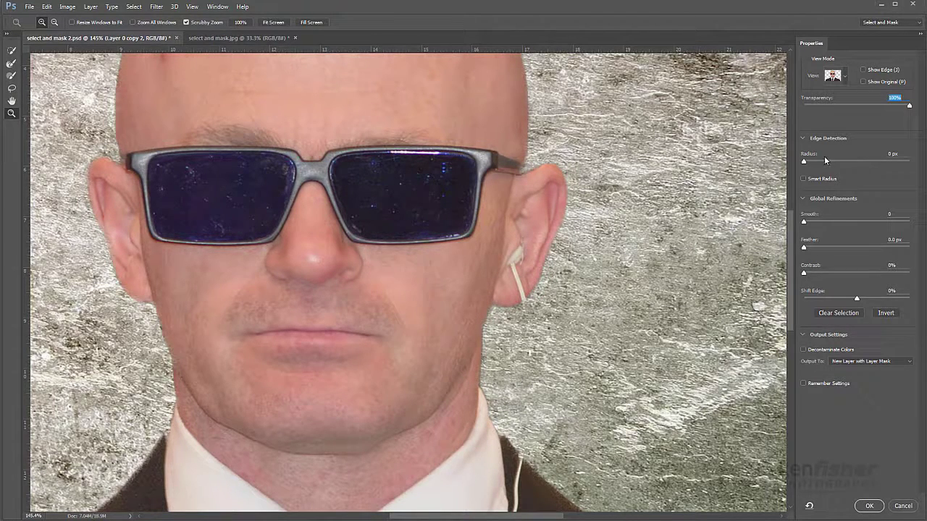
left_click_drag(911, 108, 883, 109)
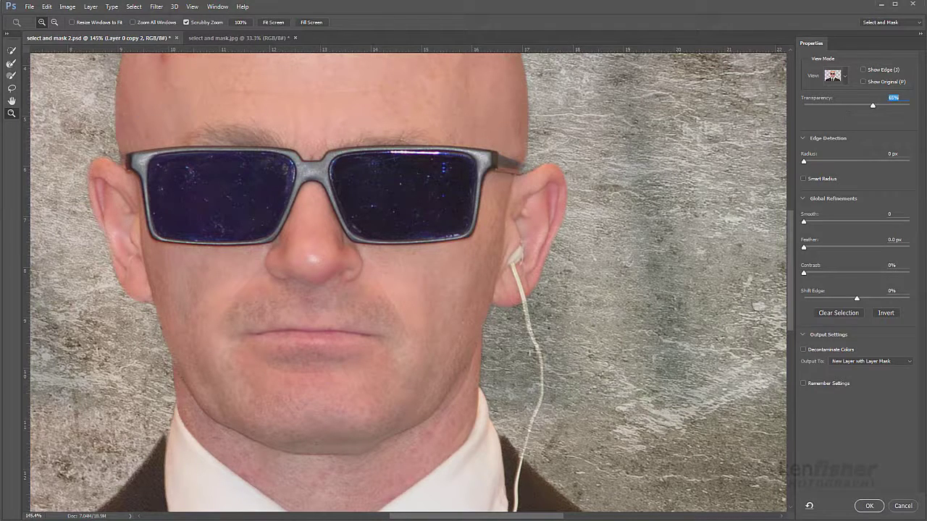
Paint the thin earphone cord by the man's ear into the selection with a smaller Refine Edge Brush
left_click(11, 77)
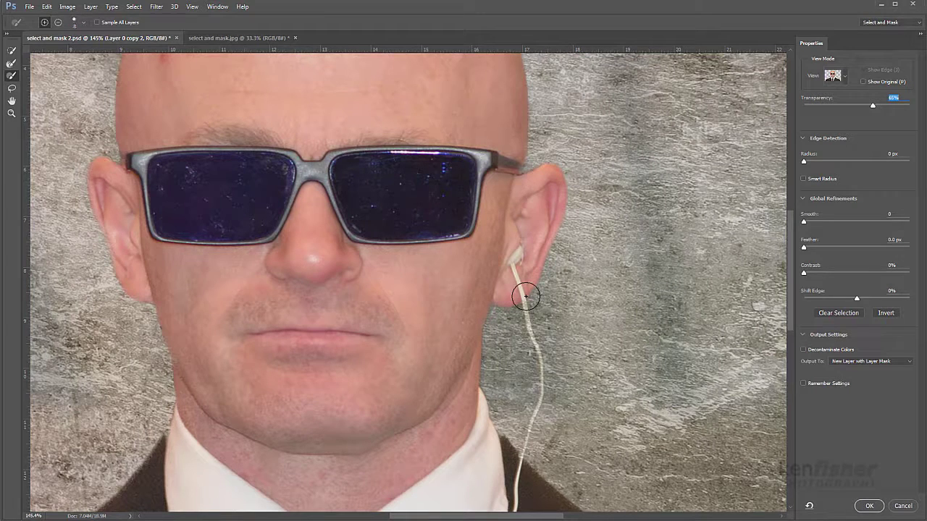
key("bracketleft")
key("bracketleft")
left_click_drag(530, 333, 533, 339)
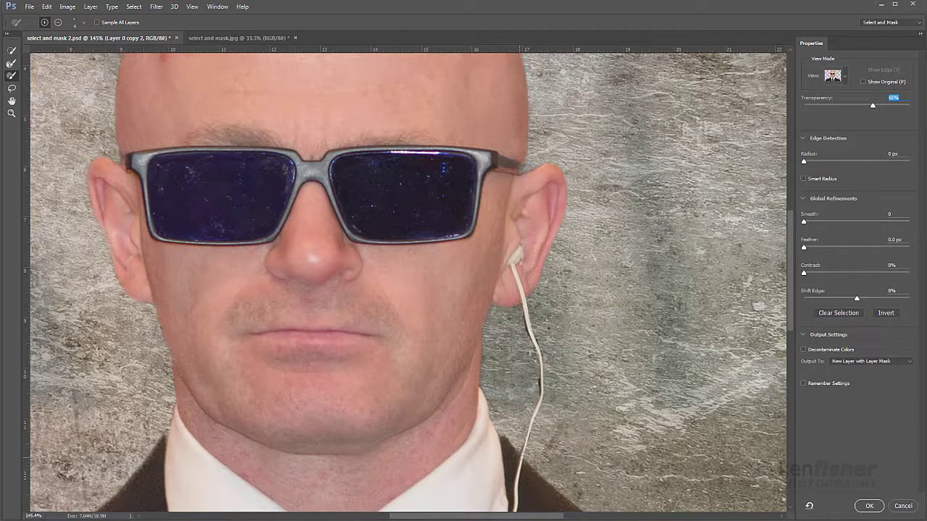
key("alt")
key("alt")
left_click(10, 114)
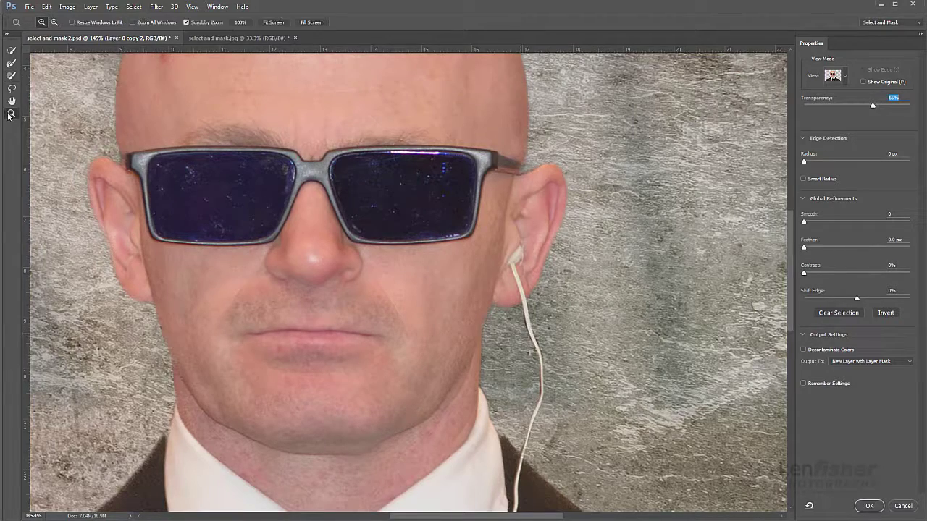
Accept Select and Mask as masked layer Layer 0 copy 3, then switch to select and mask.jpg
double_click(10, 114)
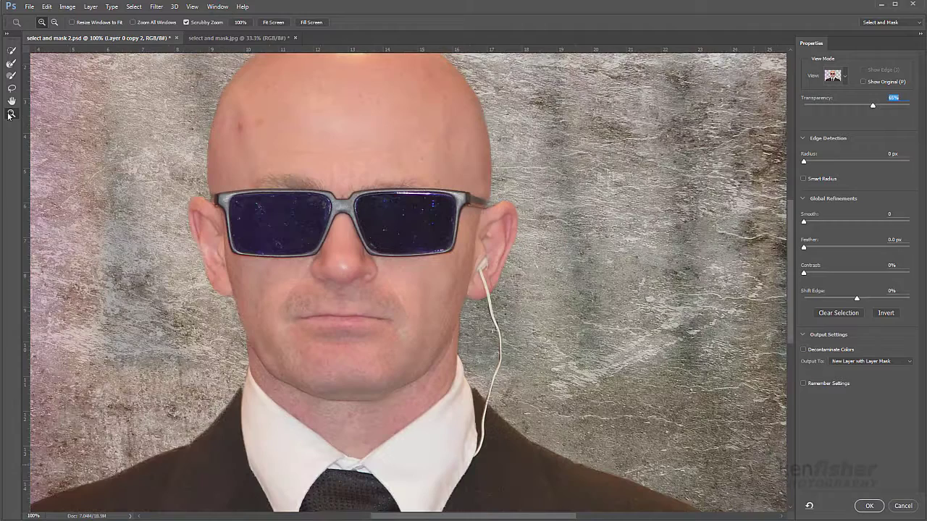
left_click(604, 194, "alt")
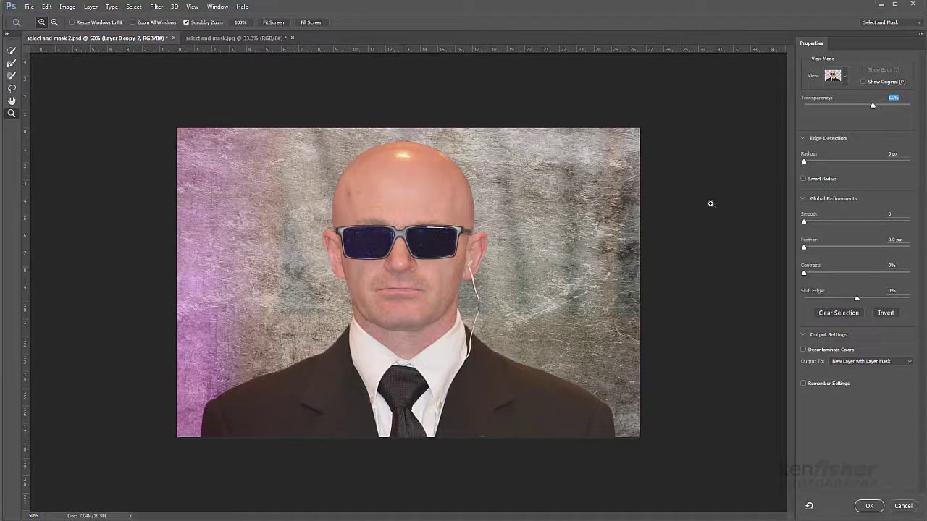
key("Return")
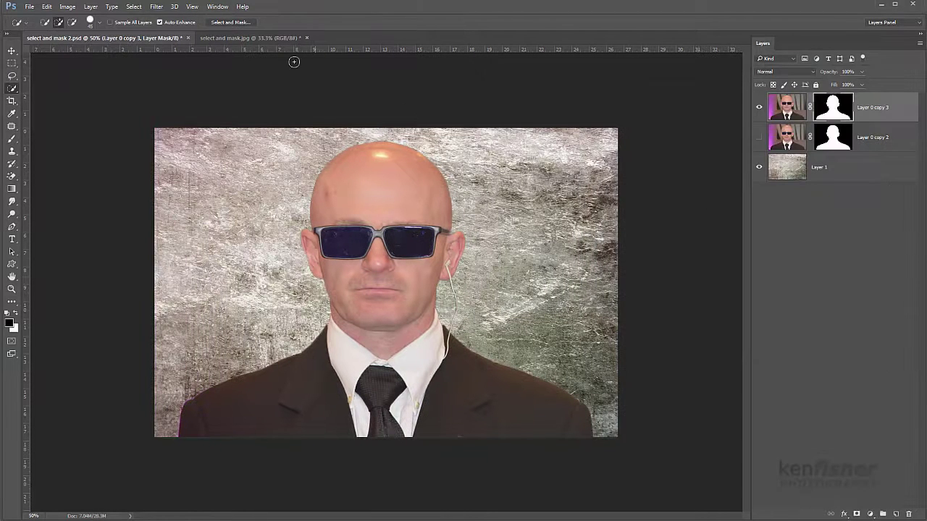
left_click(248, 38)
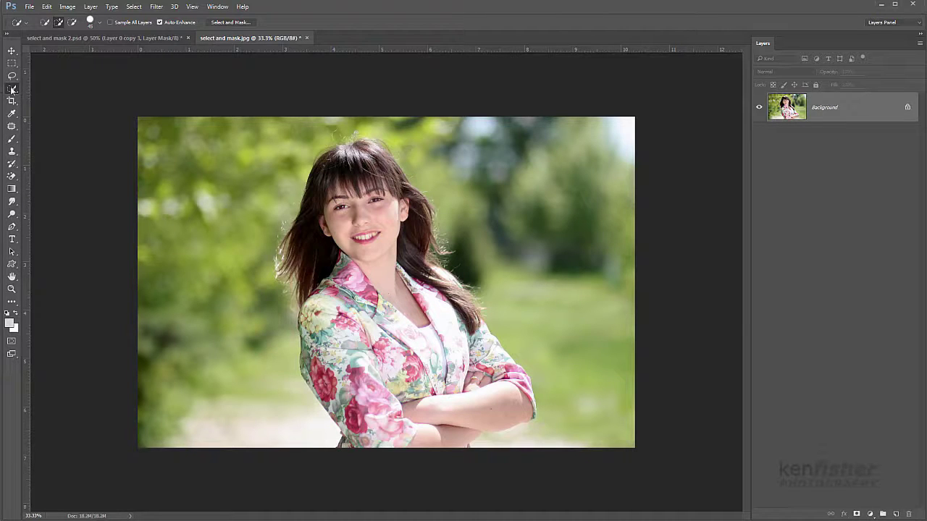
Quick-select the girl's head, hair and upper jacket, then enter Select and Mask
mouse_move(365, 150)
left_mouse_down()
mouse_move(330, 152)
mouse_move(311, 286)
mouse_move(405, 236)
mouse_move(407, 279)
mouse_move(452, 370)
mouse_move(482, 368)
left_mouse_up()
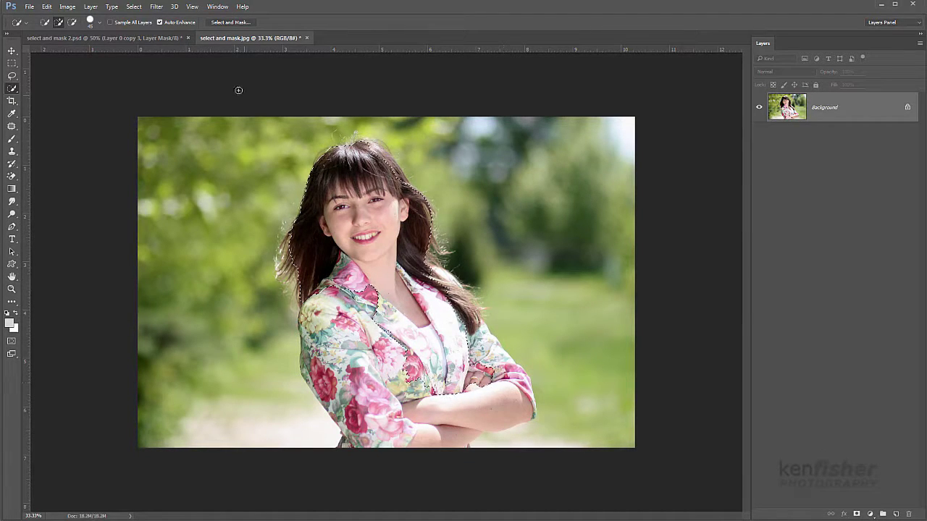
left_click(230, 22)
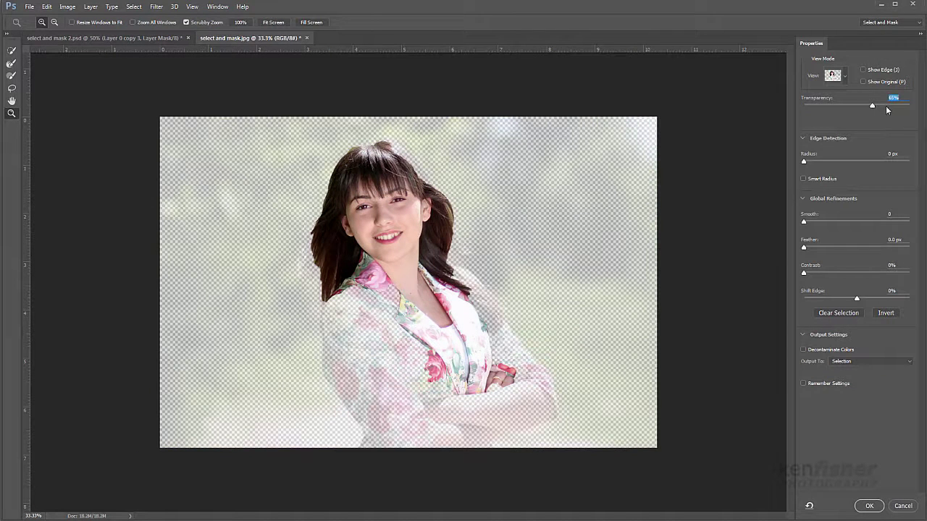
Lower the overlay opacity and brush the floral jacket edges and shoulder hair strands into the selection
left_click_drag(863, 106, 836, 108)
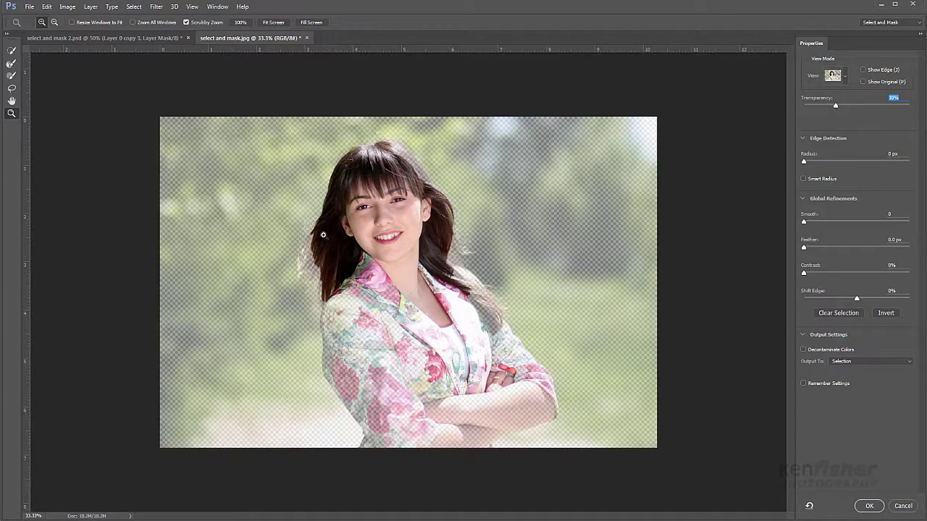
left_click(11, 51)
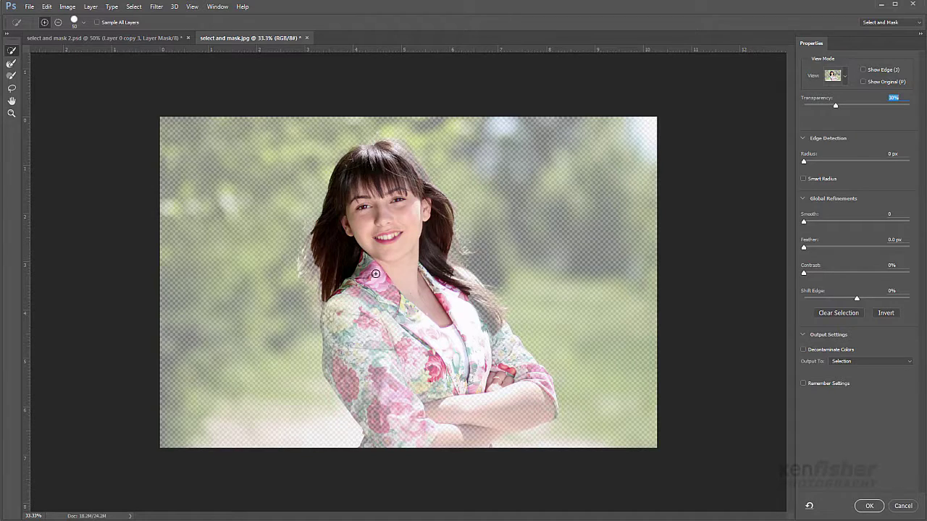
mouse_move(350, 292)
left_mouse_down()
mouse_move(330, 326)
mouse_move(331, 366)
mouse_move(376, 426)
mouse_move(381, 448)
mouse_move(373, 449)
mouse_move(494, 434)
mouse_move(499, 423)
mouse_move(545, 400)
left_mouse_up()
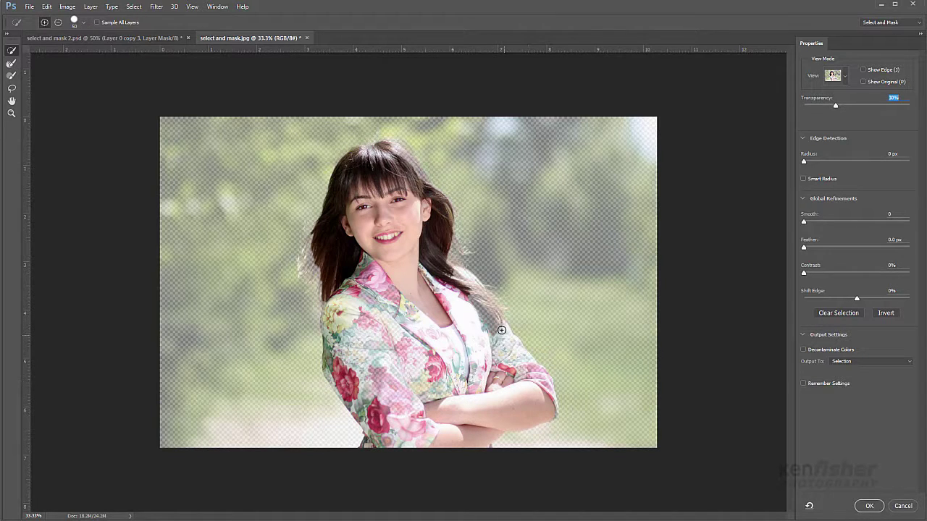
left_click_drag(491, 306, 452, 270)
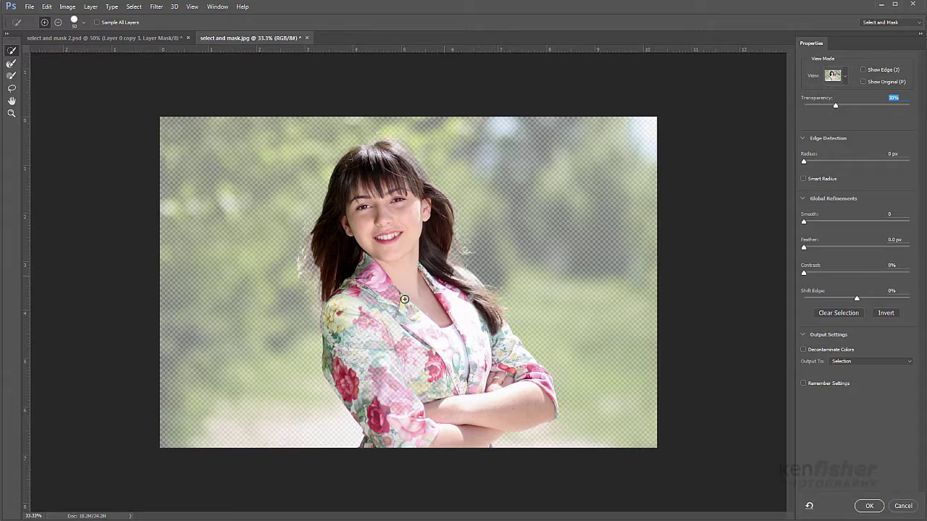
mouse_move(373, 316)
left_mouse_down()
mouse_move(443, 380)
mouse_move(410, 341)
mouse_move(437, 323)
mouse_move(519, 395)
left_mouse_up()
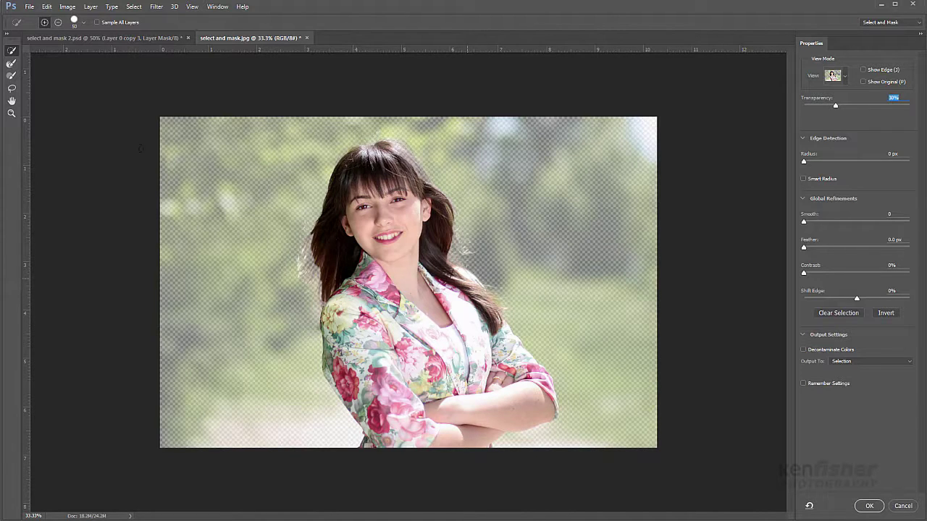
Set the Select and Mask transparency to 100% with the Refine Edge Brush active
left_click(12, 75)
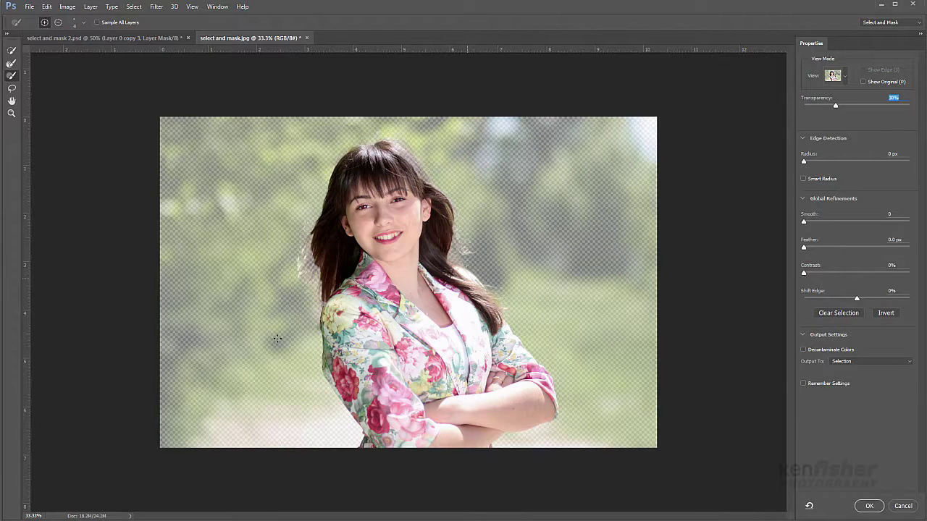
key("alt")
key("alt")
left_click_drag(835, 106, 910, 106)
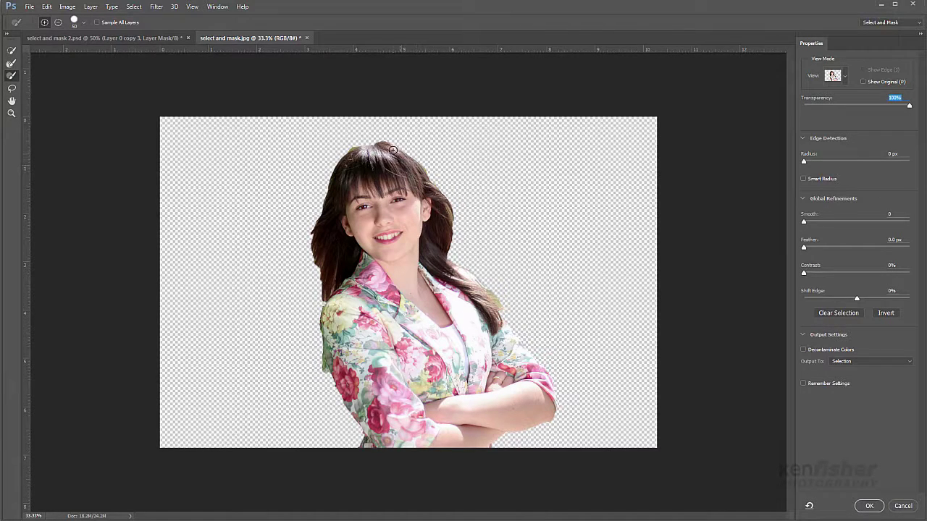
Refine the top and left hair edges and subtract the green fringe on the left
mouse_move(393, 150)
left_mouse_down()
mouse_move(422, 168)
mouse_move(386, 146)
mouse_move(358, 148)
left_mouse_up()
left_click_drag(328, 181, 322, 205)
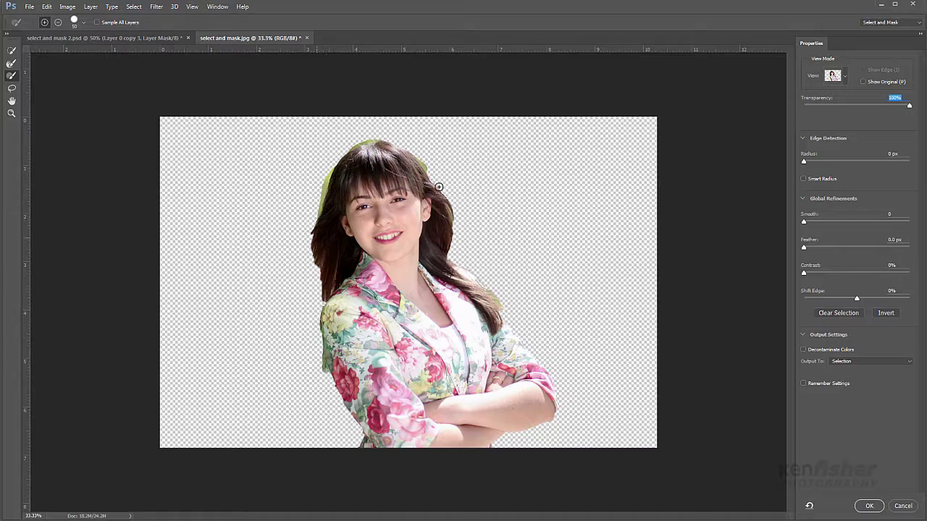
key("alt")
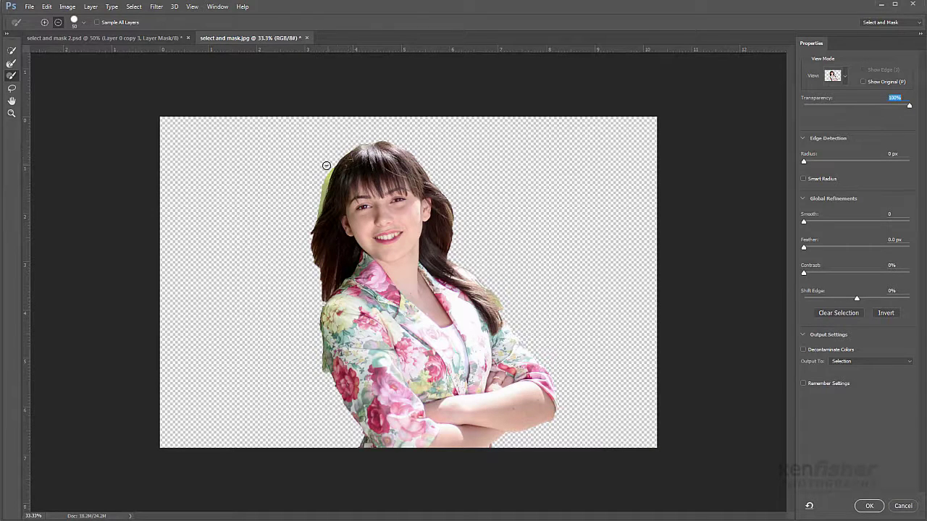
left_click_drag(327, 173, 315, 211)
key("alt")
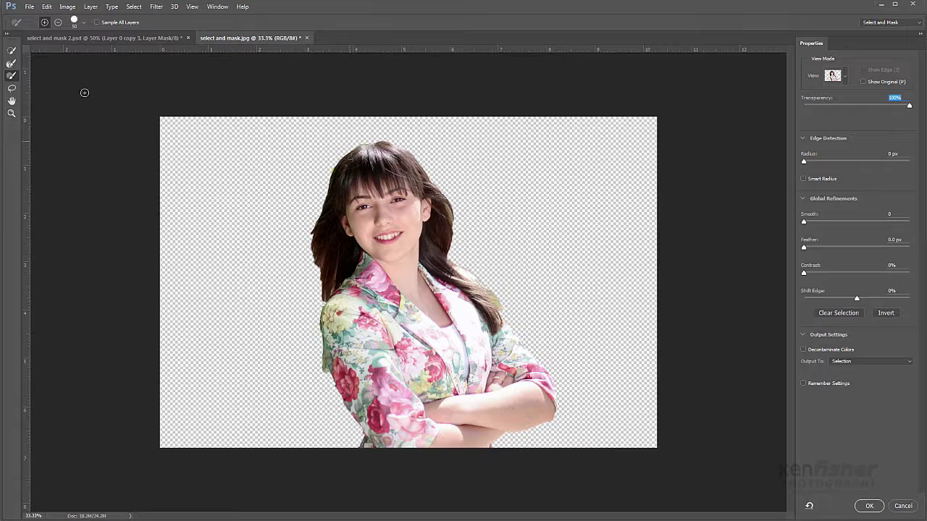
Enable Smart Radius at 6 px and brush the girl's left and right hair edges
left_click(11, 64)
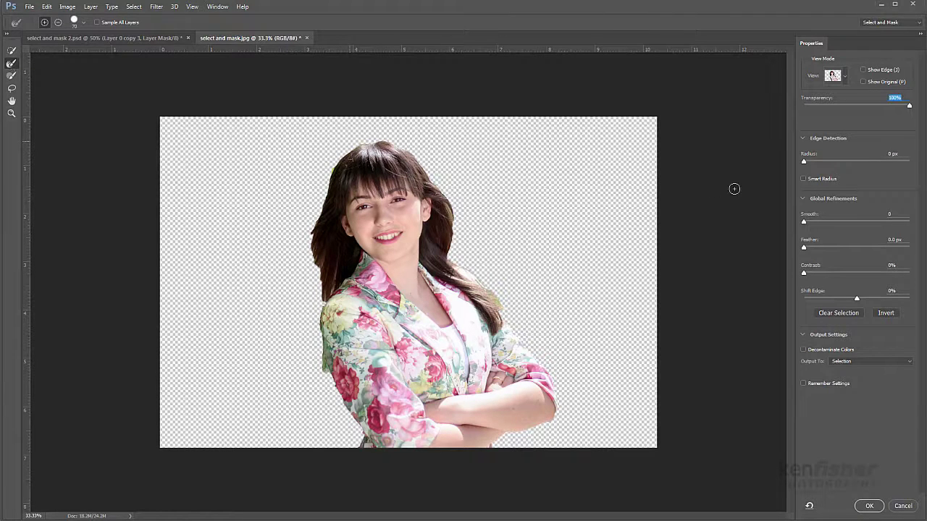
left_click(803, 179)
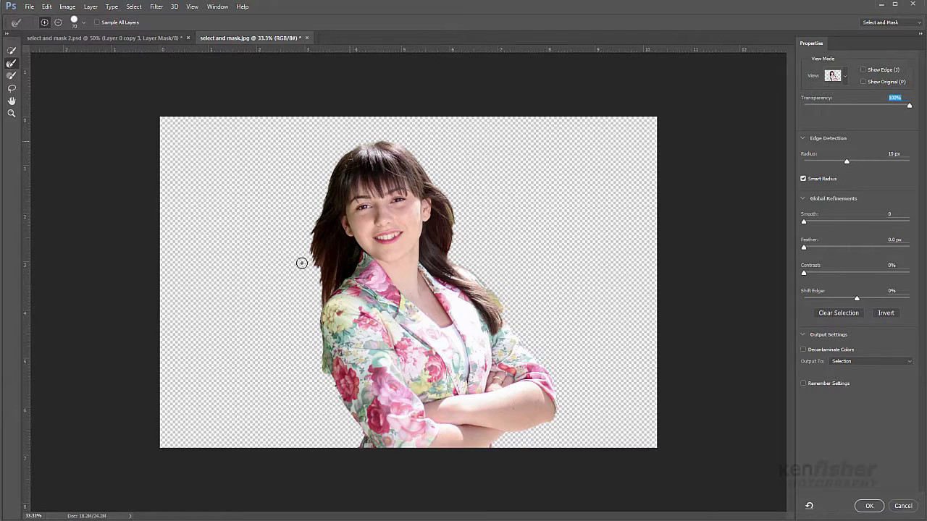
mouse_move(316, 244)
left_mouse_down()
mouse_move(325, 280)
mouse_move(313, 273)
mouse_move(314, 246)
mouse_move(310, 254)
left_mouse_up()
left_click_drag(313, 254, 325, 274)
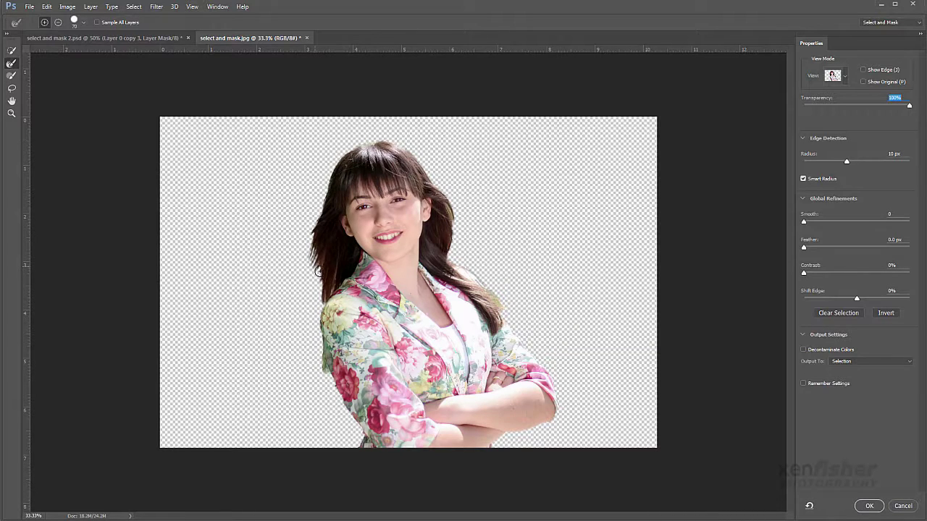
left_click_drag(847, 163, 836, 162)
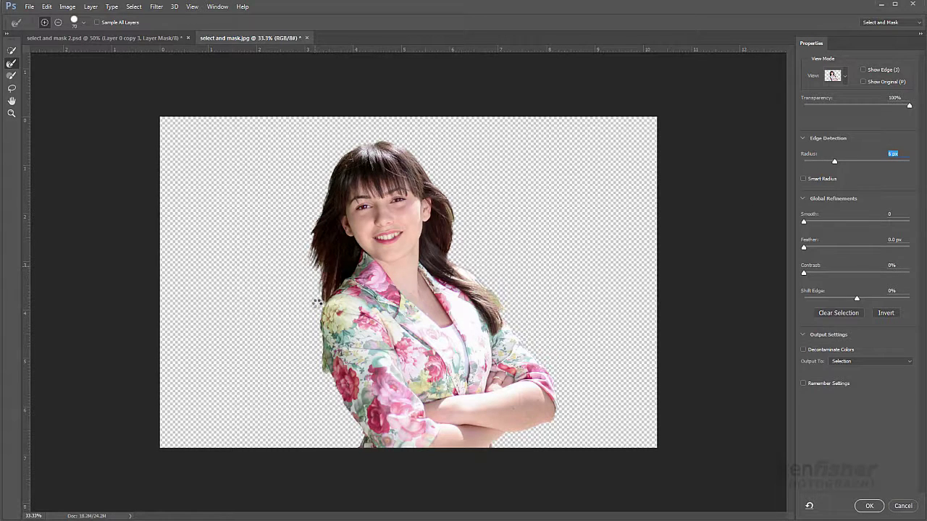
mouse_move(311, 229)
left_mouse_down()
mouse_move(329, 212)
mouse_move(324, 201)
mouse_move(326, 287)
left_mouse_up()
mouse_move(450, 235)
left_mouse_down()
mouse_move(450, 209)
mouse_move(448, 258)
mouse_move(507, 297)
mouse_move(488, 292)
mouse_move(509, 313)
mouse_move(490, 294)
mouse_move(501, 287)
left_mouse_up()
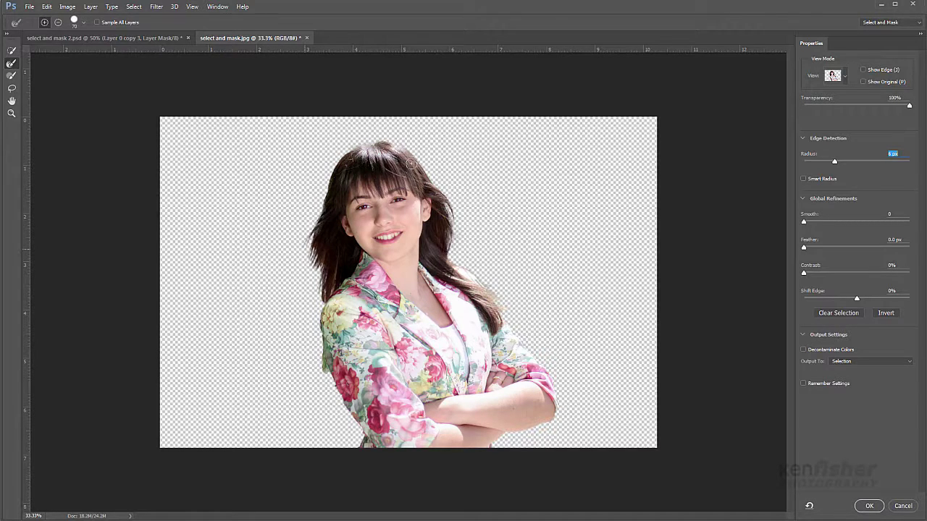
Set the edge detection Radius to 0 px and apply the girl's refined selection to the photo
left_click(11, 76)
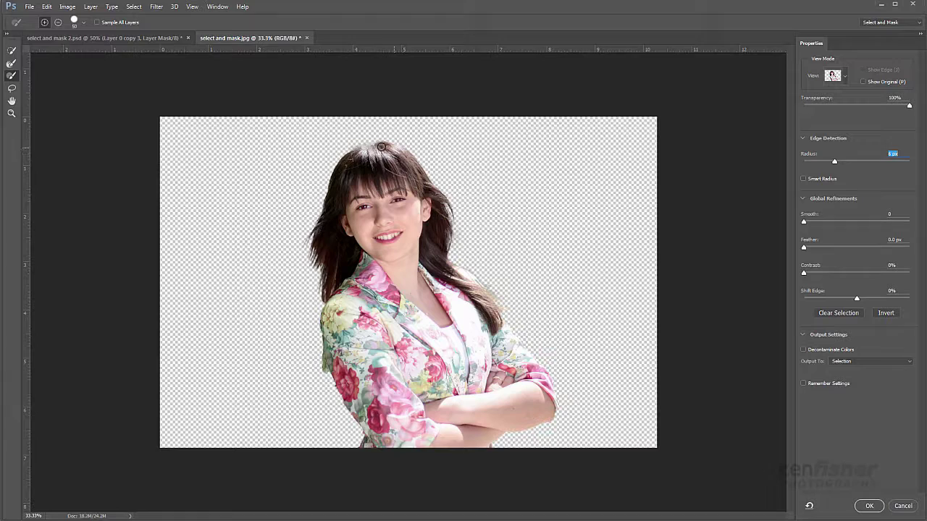
type("0")
key("alt")
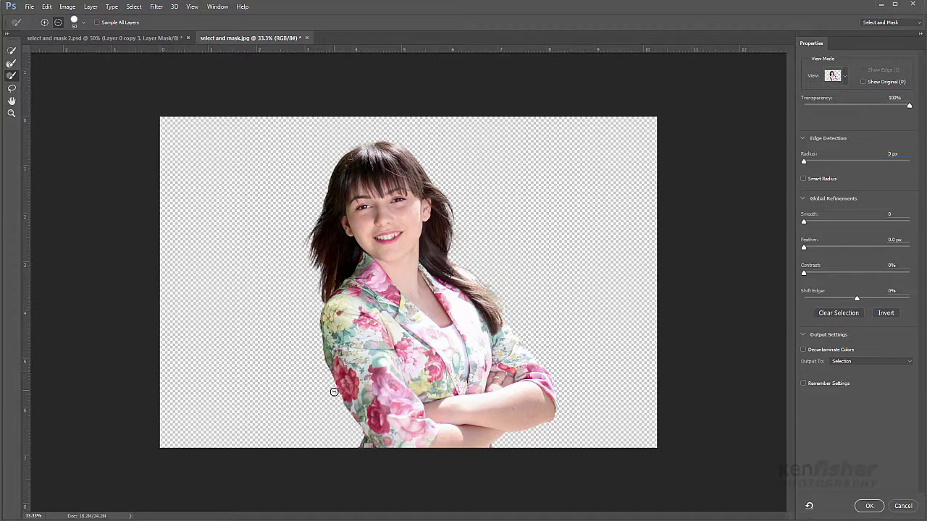
key("alt")
left_click(869, 506)
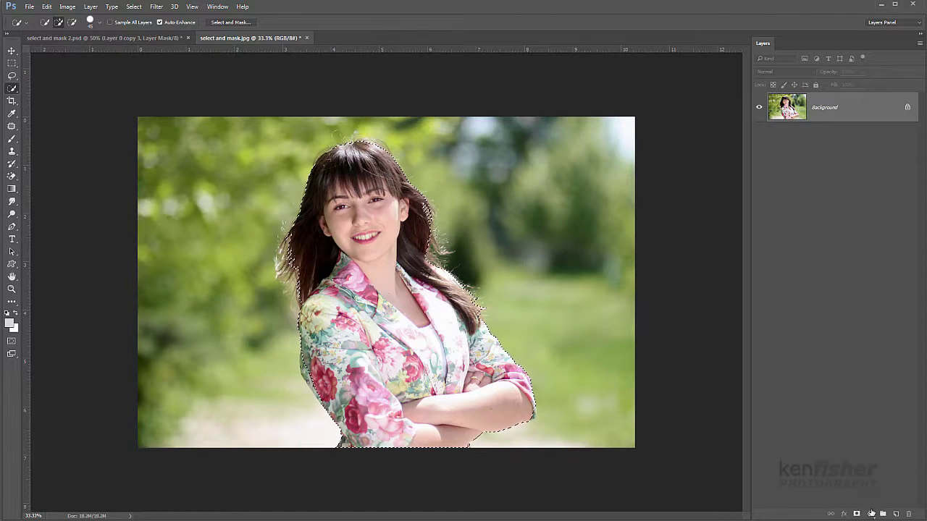
Add a Black & White adjustment layer and invert its mask so the girl stays coloured
left_click(870, 514)
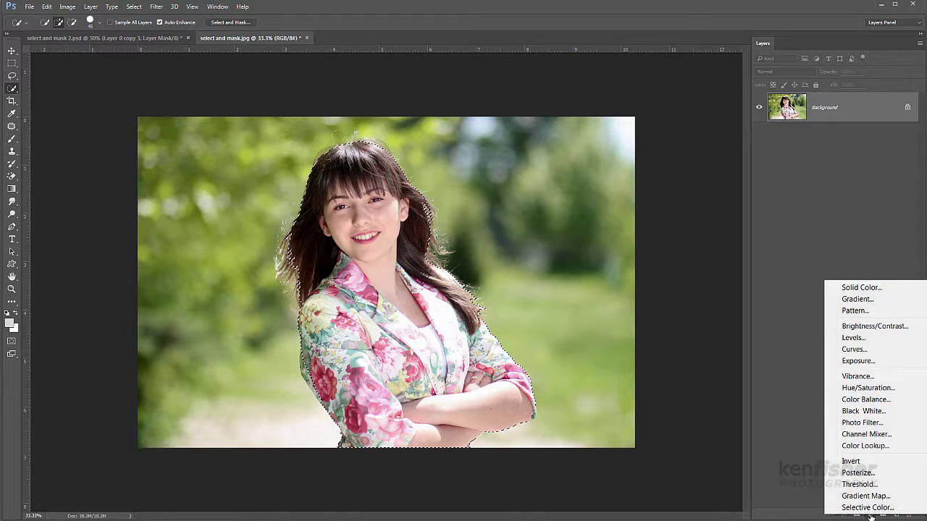
left_click(860, 413)
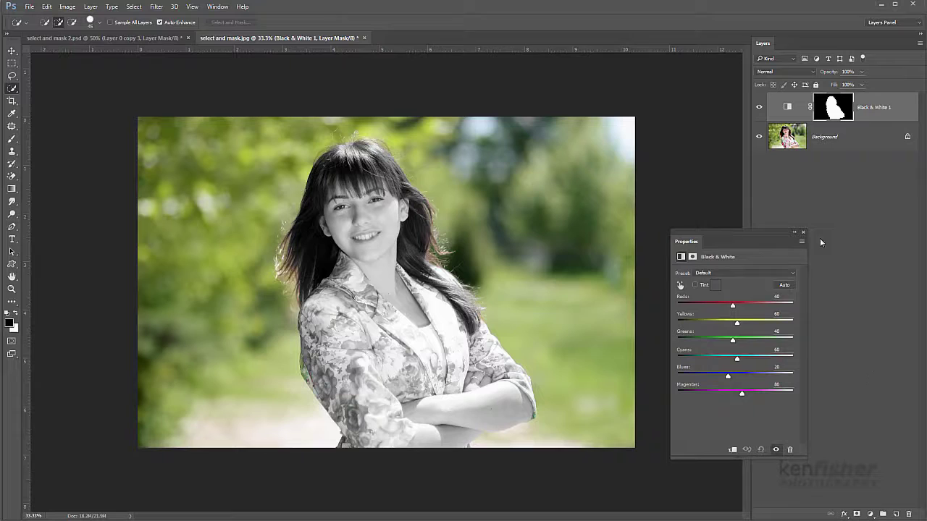
left_click(832, 110)
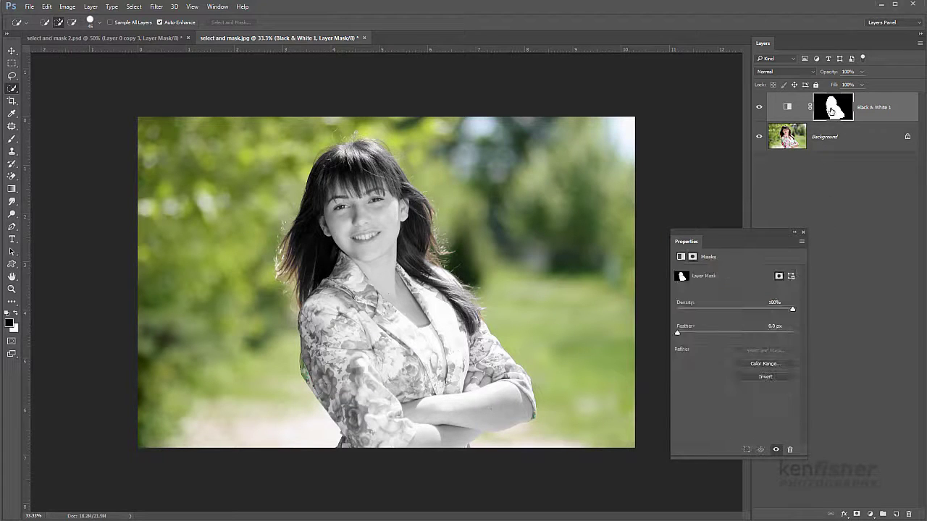
left_click(766, 377)
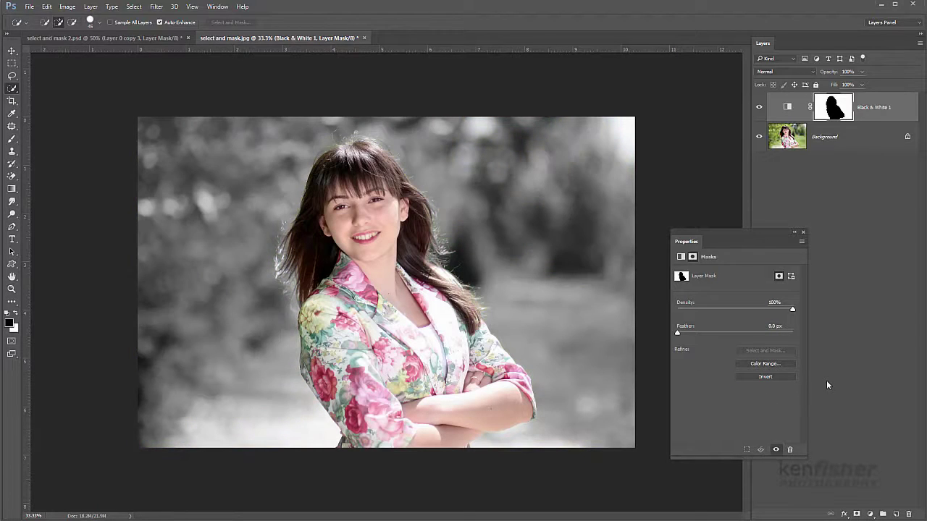